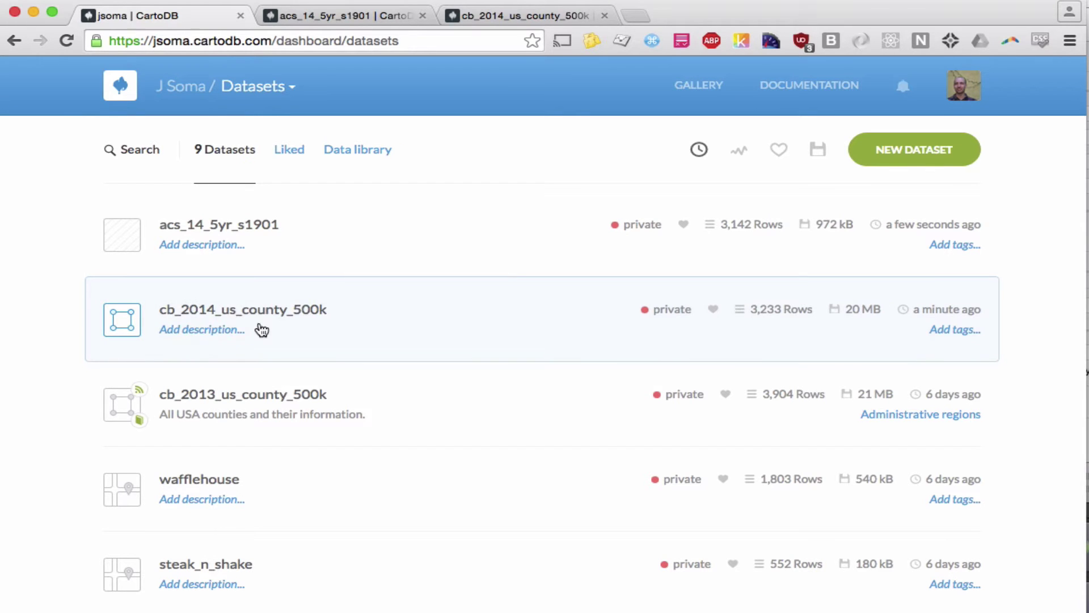
# Step: Switch to the cb_2014_us_county_500k table's data view
pyautogui.click(531, 17)
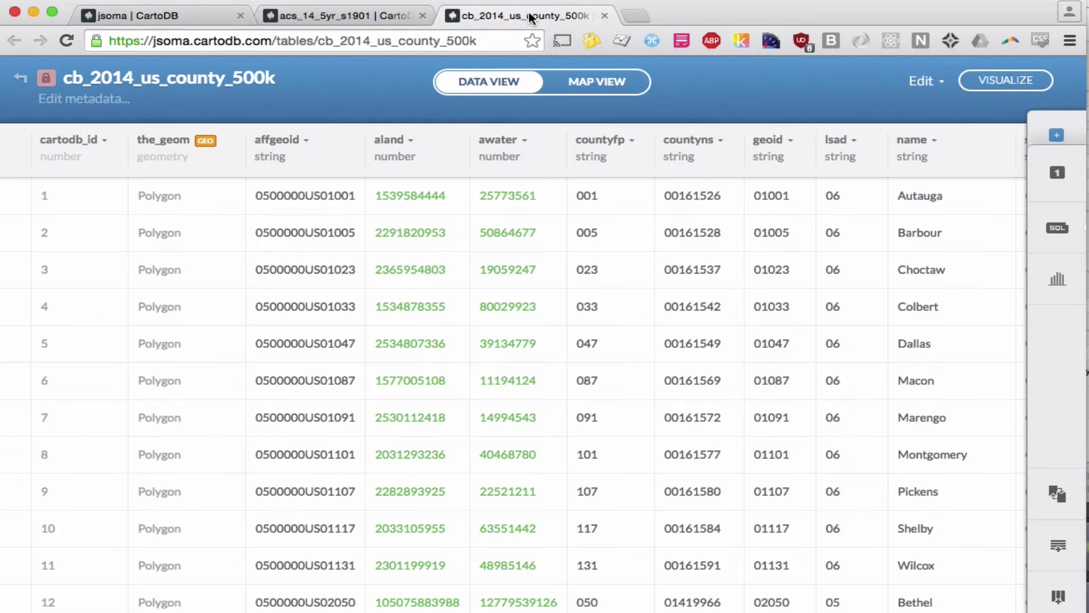
# Step: Show the county polygons in map view, zoomed in two levels on the United States
pyautogui.click(604, 84)
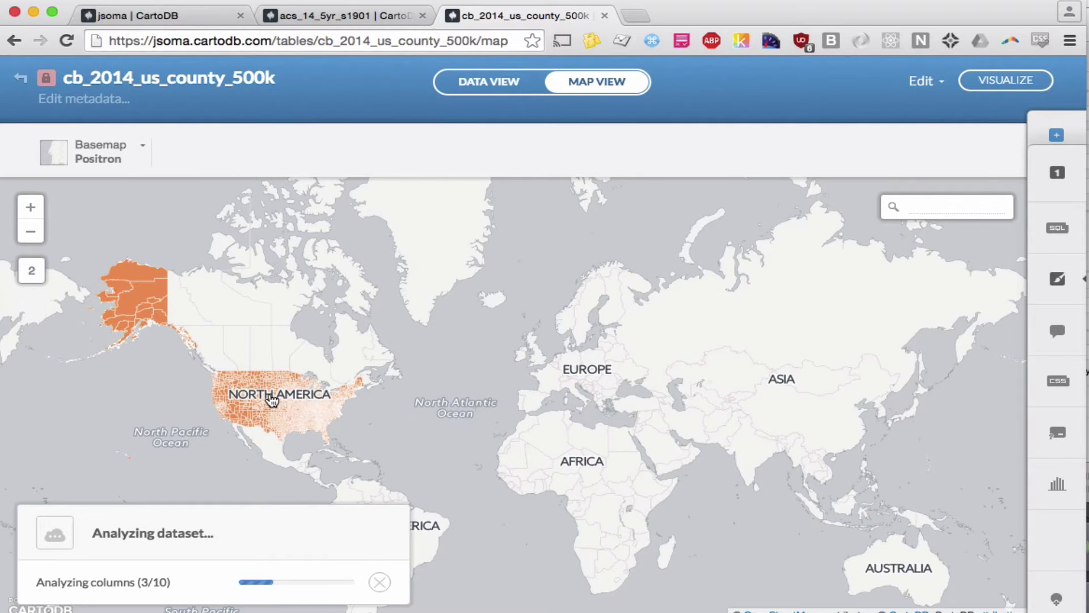
pyautogui.click(39, 213)
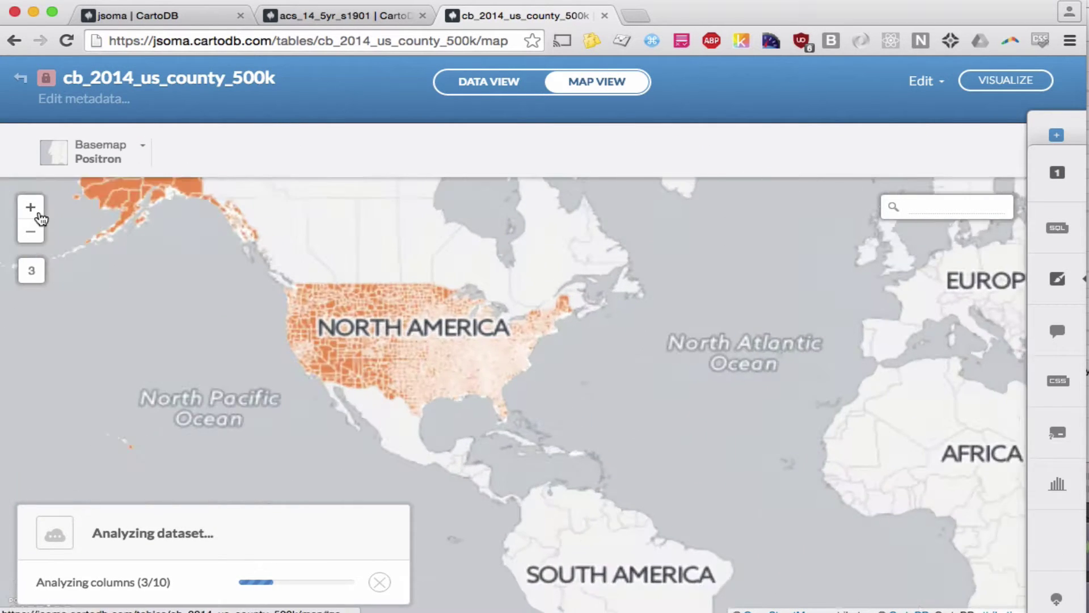
pyautogui.click(40, 218)
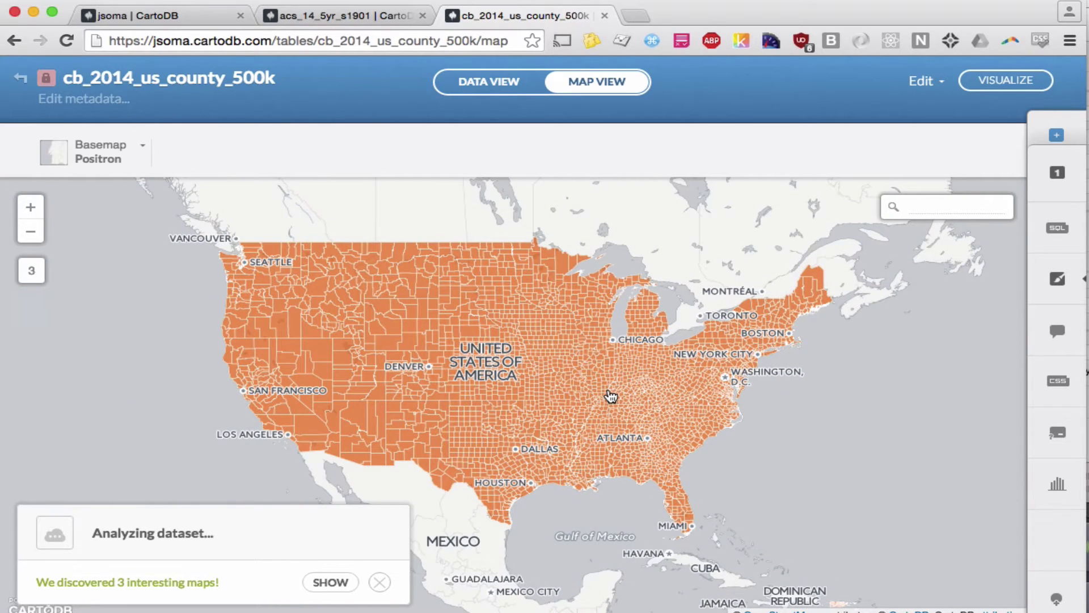
# Step: Return to the county table, dismiss the analysis notice, and select the affgeoid codes in rows 1–7
pyautogui.click(493, 85)
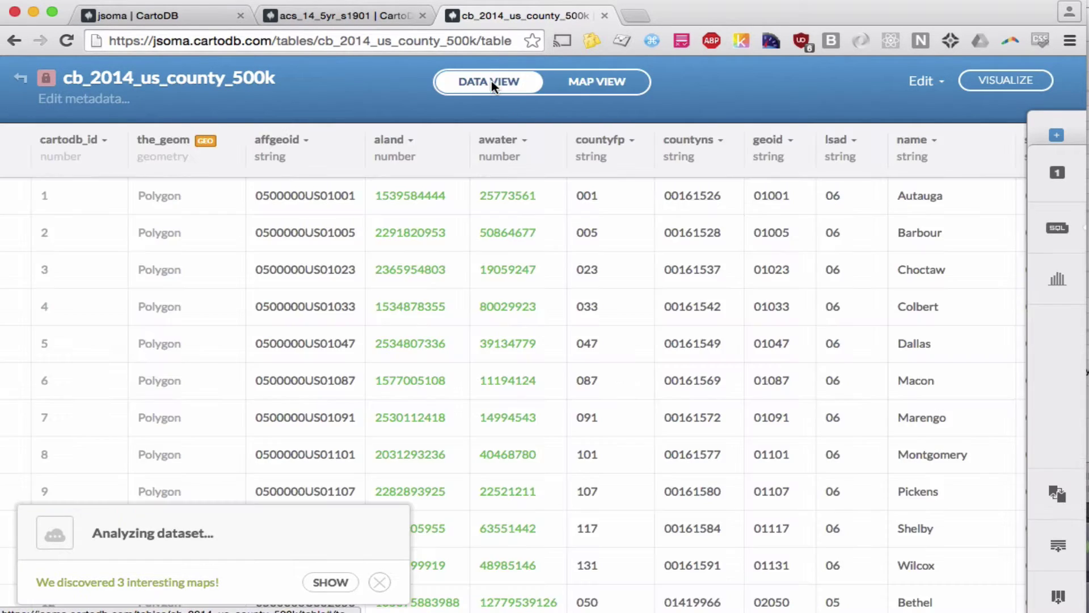
pyautogui.click(380, 582)
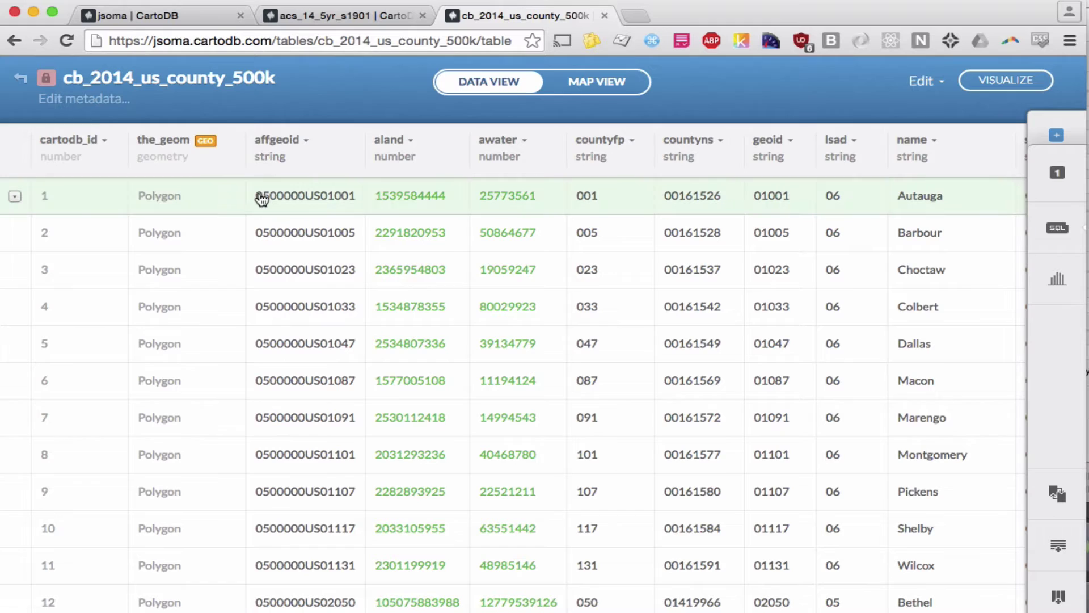
pyautogui.moveTo(256, 199); pyautogui.dragTo(355, 201)
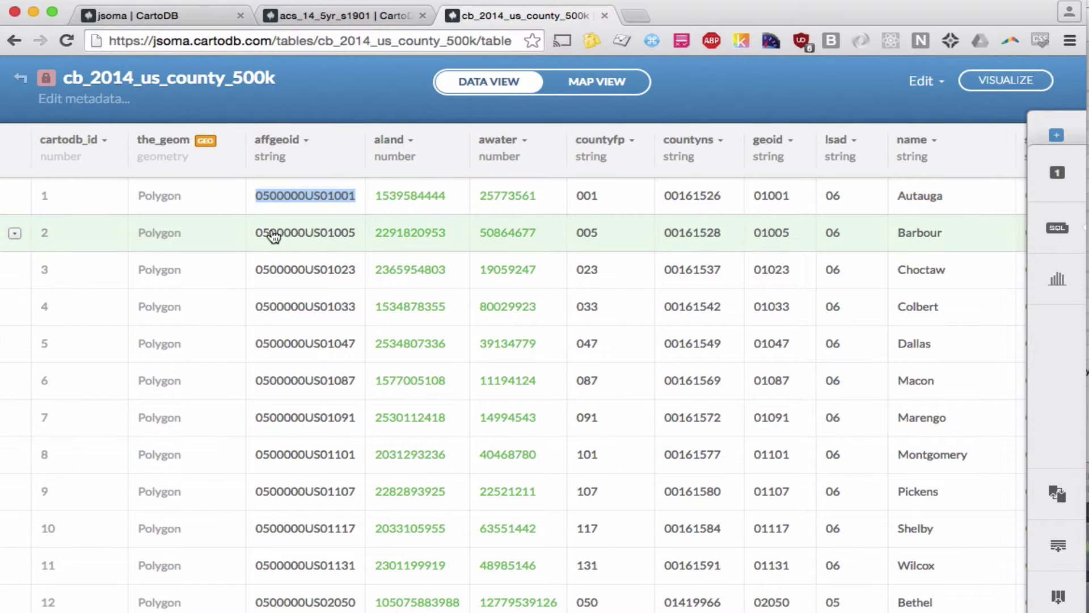
pyautogui.moveTo(256, 233); pyautogui.dragTo(358, 236)
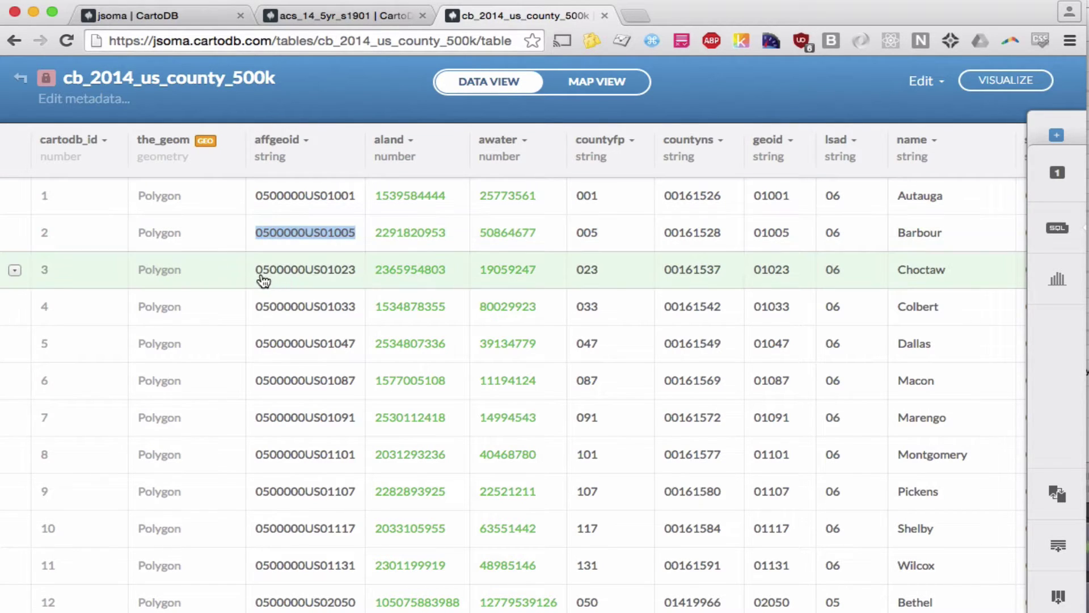
pyautogui.moveTo(257, 273); pyautogui.dragTo(364, 275)
pyautogui.moveTo(265, 311); pyautogui.dragTo(365, 308)
pyautogui.moveTo(257, 348); pyautogui.dragTo(365, 352)
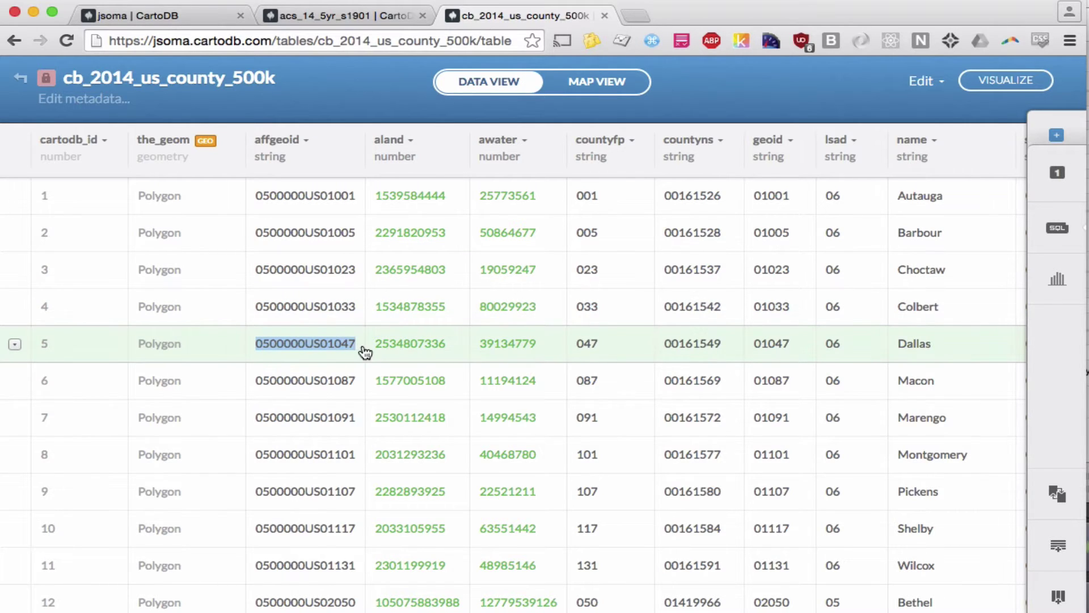
pyautogui.moveTo(257, 384); pyautogui.dragTo(363, 388)
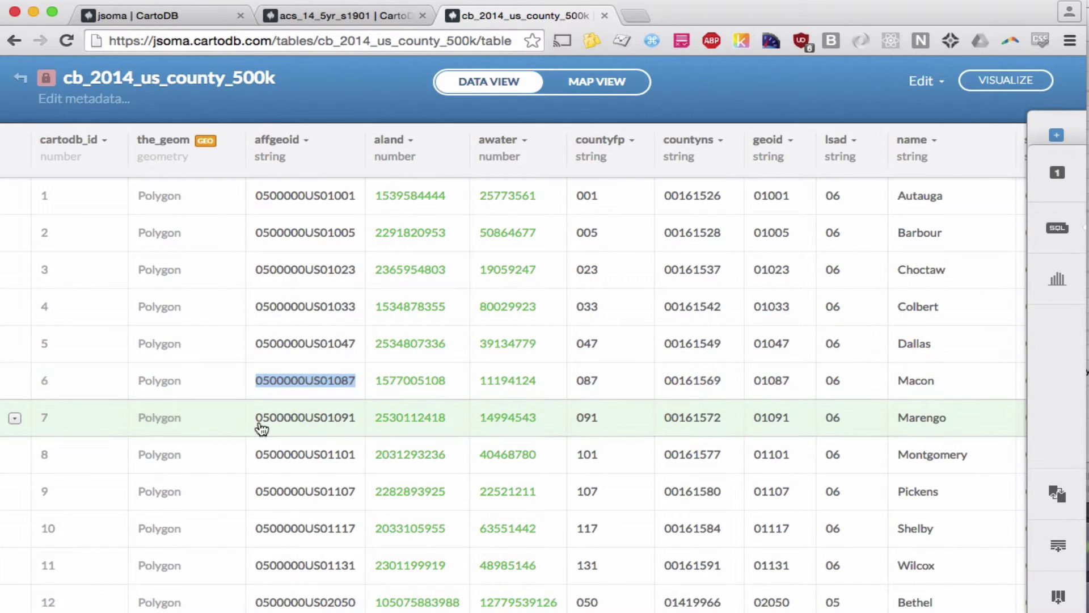
pyautogui.moveTo(256, 425); pyautogui.dragTo(364, 425)
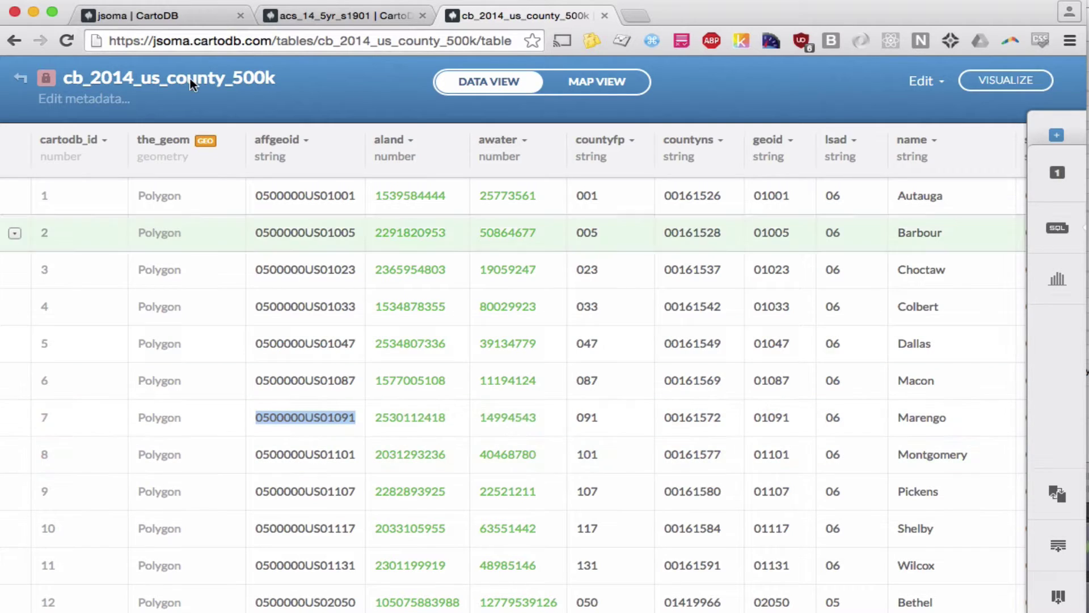
# Step: Open the acs_14_5yr_s1901 table, dismiss the translation bar, and select geo_id codes in rows 1–2
pyautogui.click(160, 15)
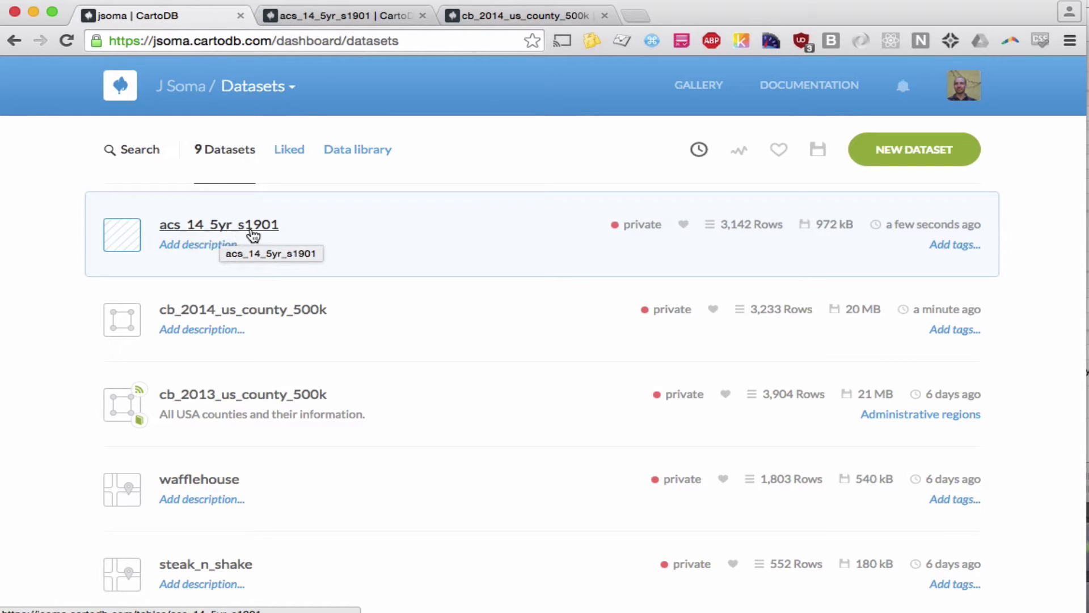
pyautogui.click(344, 17)
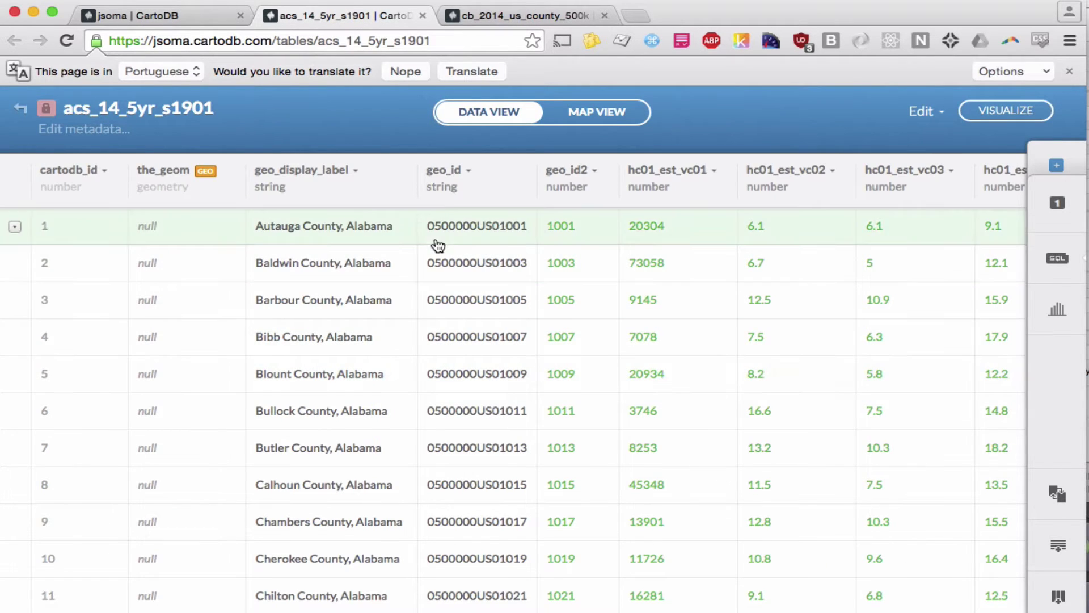
pyautogui.moveTo(427, 226); pyautogui.dragTo(539, 236)
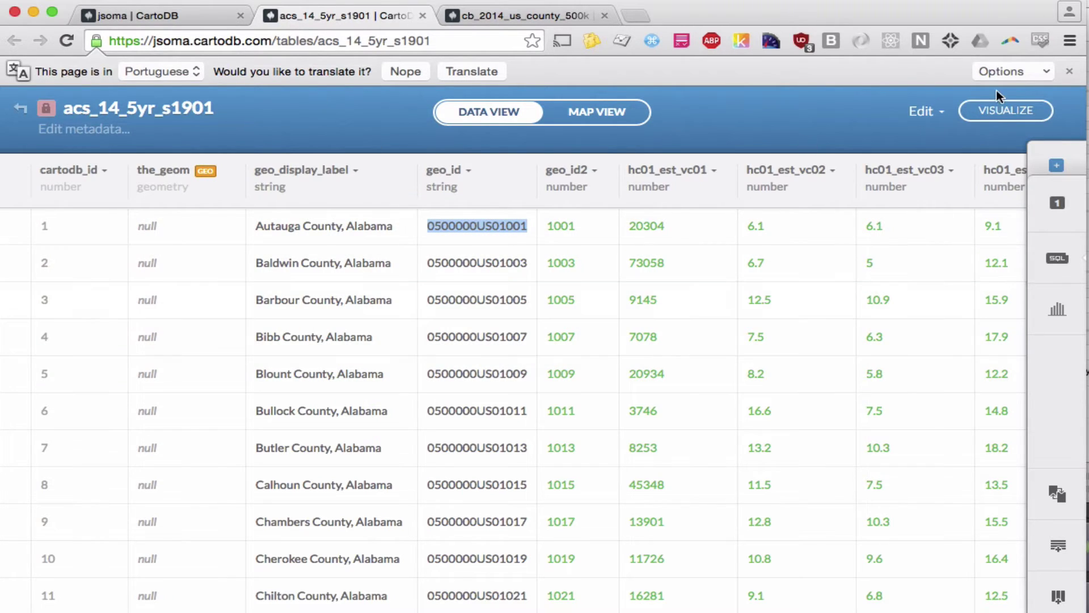
pyautogui.click(1070, 73)
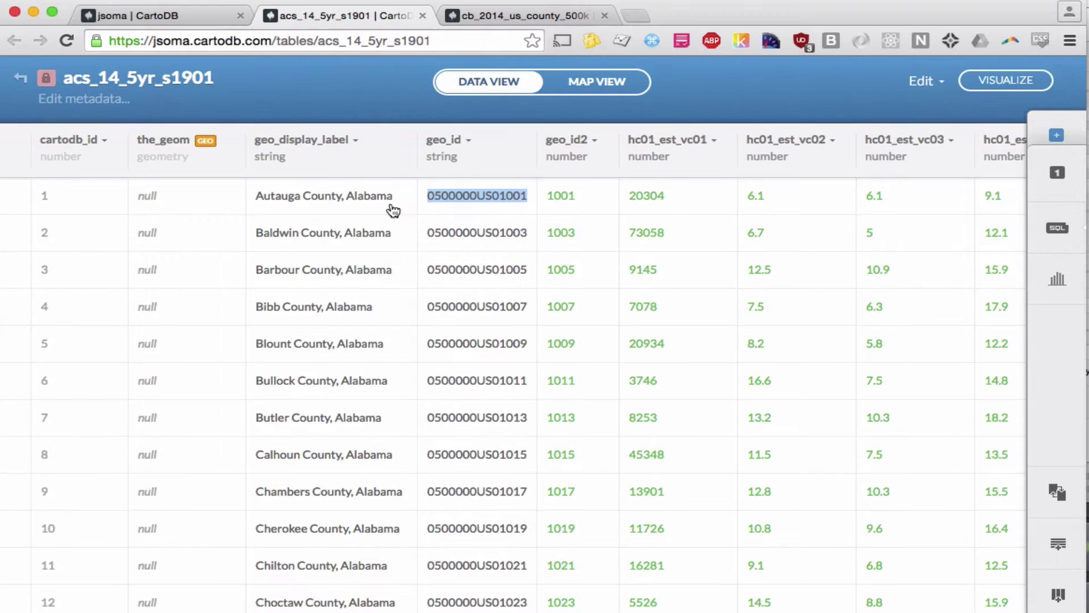
pyautogui.moveTo(421, 233); pyautogui.dragTo(544, 238)
# Step: Browse across the income columns, then select row 1's geo_id 0500000US01001 for comparison
pyautogui.hscroll(4, 664, 235)
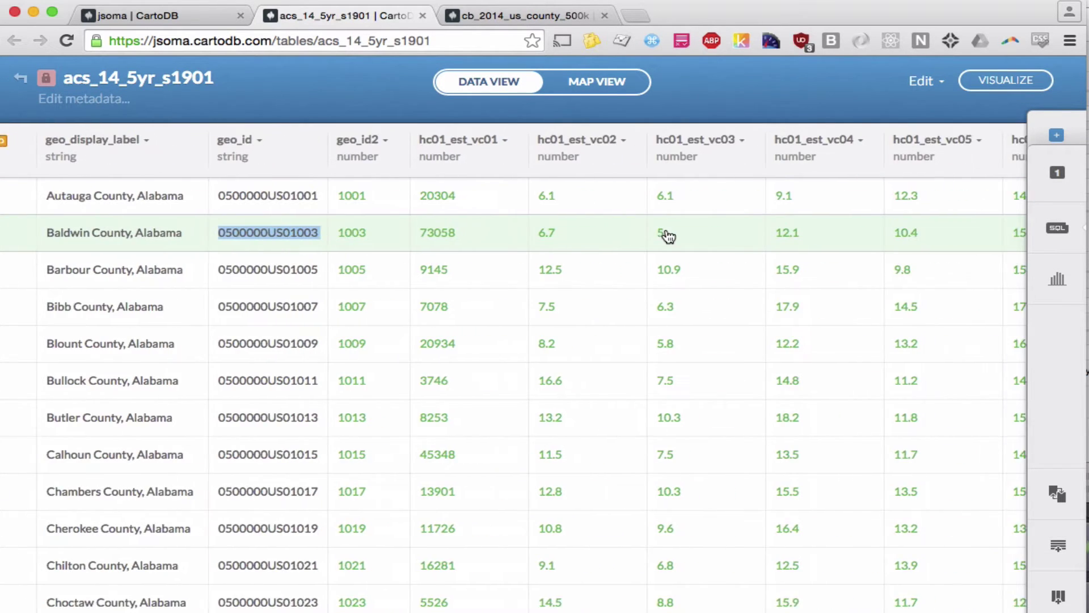
pyautogui.hscroll(10, 539, 259)
pyautogui.hscroll(10, 577, 254)
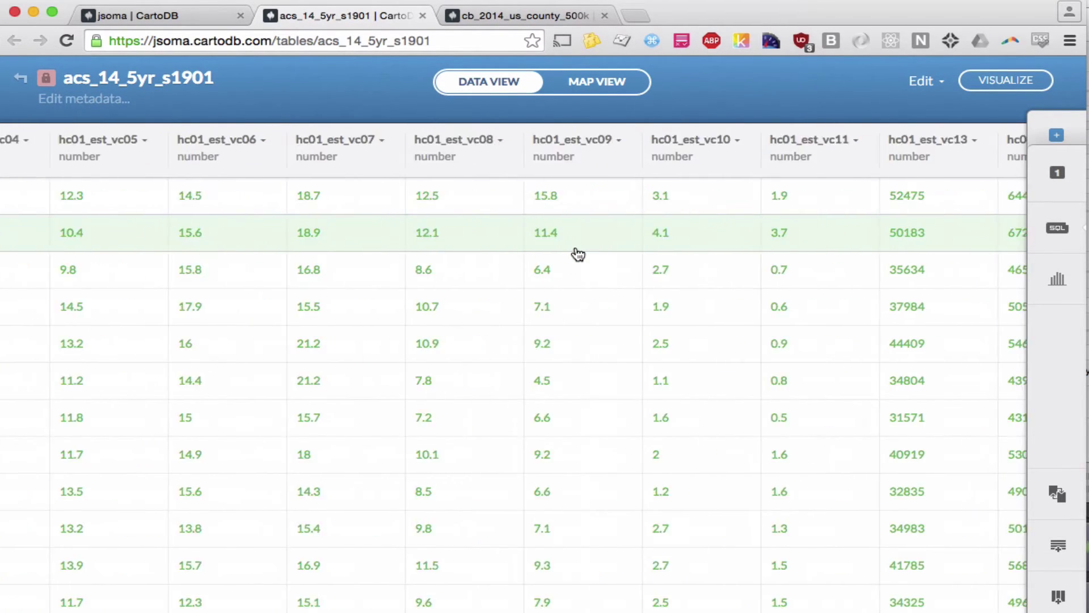
pyautogui.hscroll(15, 577, 253)
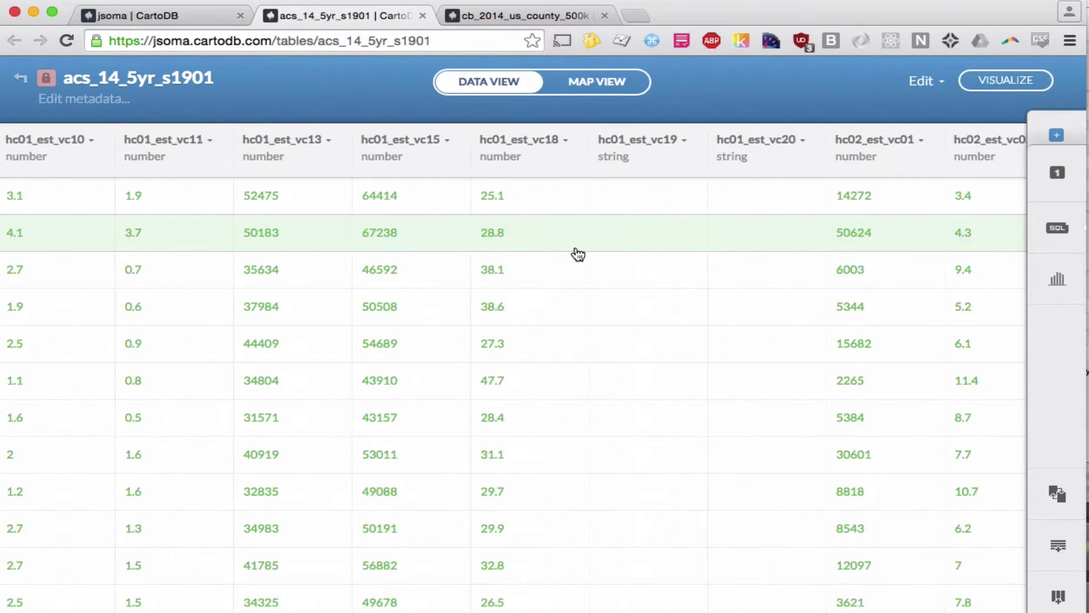
pyautogui.hscroll(5, 578, 254)
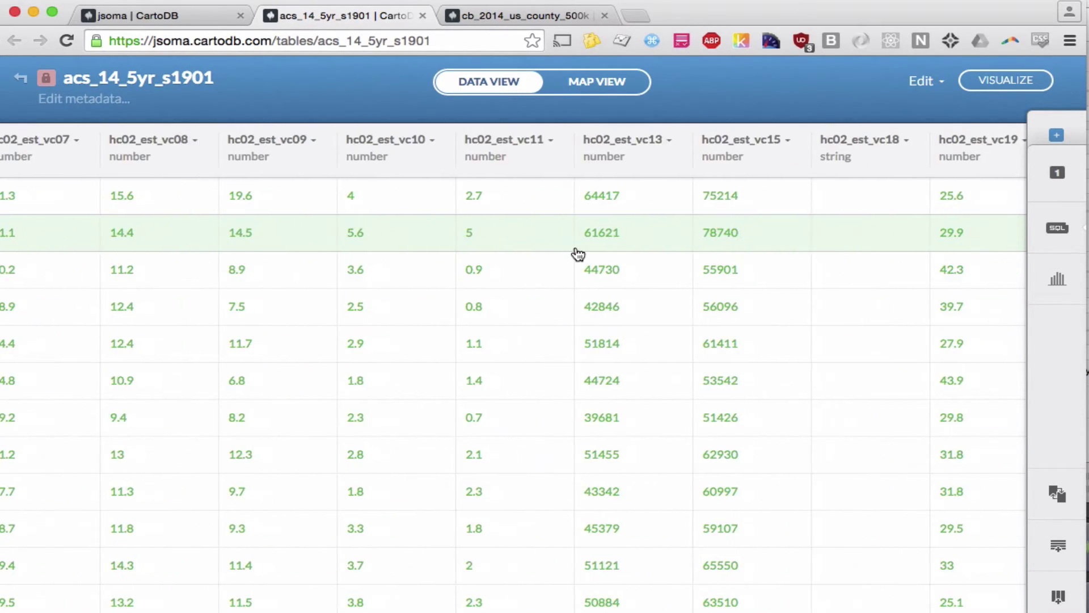
pyautogui.hscroll(-20, 578, 254)
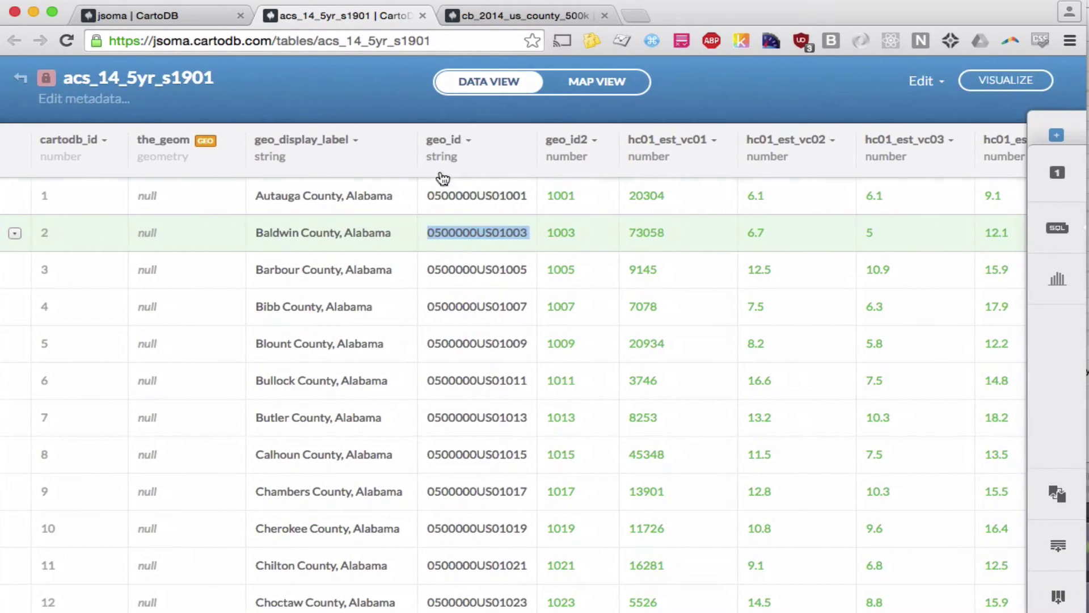
pyautogui.moveTo(430, 204); pyautogui.dragTo(536, 203)
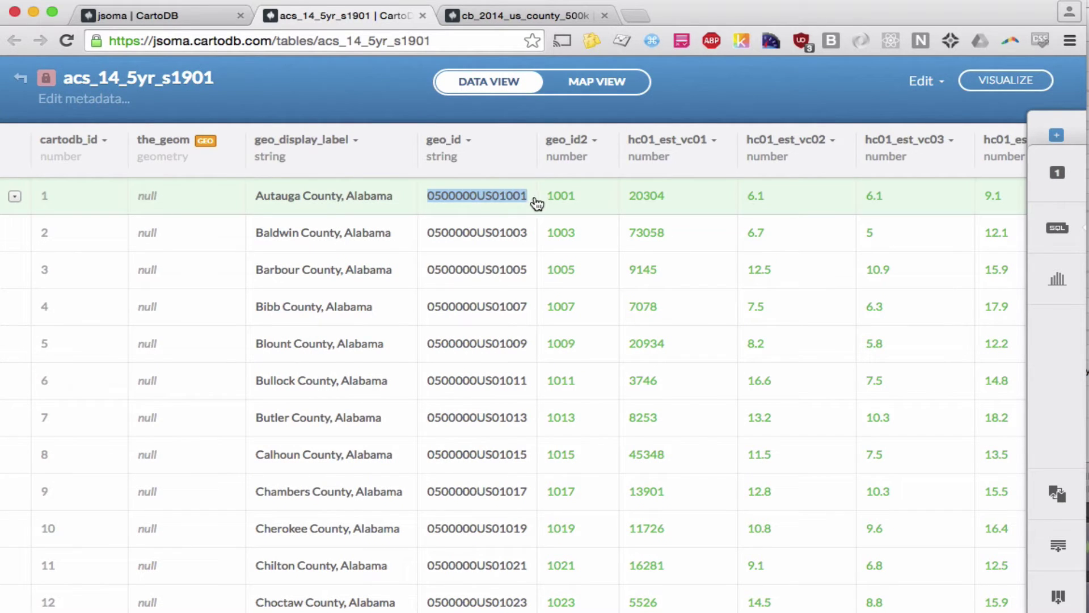
# Step: Back on the county table, compare row 1's affgeoid and open the Edit actions dropdown
pyautogui.click(502, 16)
pyautogui.moveTo(261, 199); pyautogui.dragTo(362, 199)
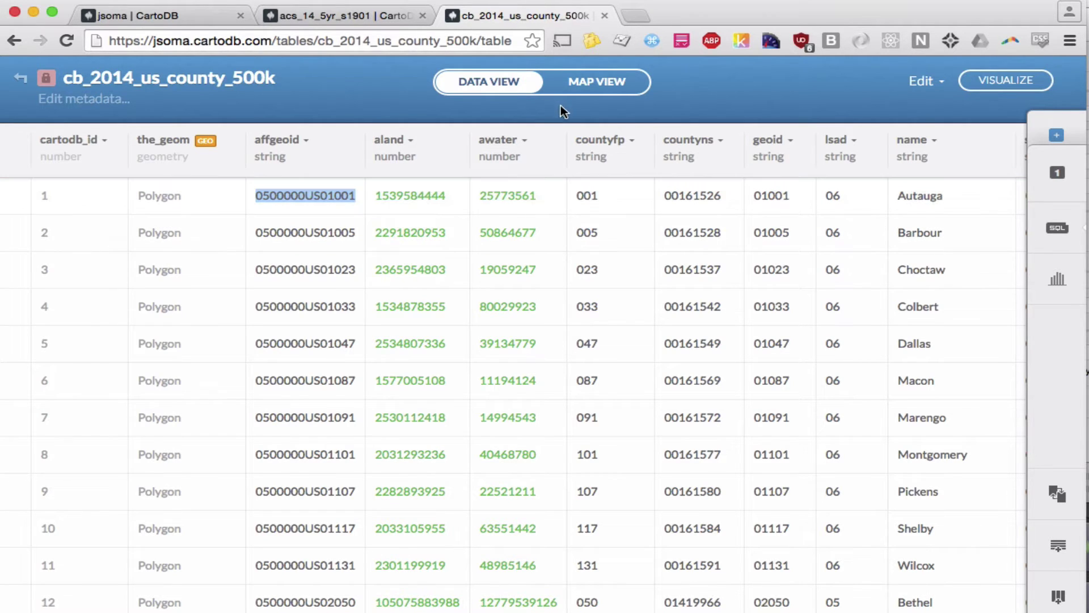
pyautogui.click(166, 17)
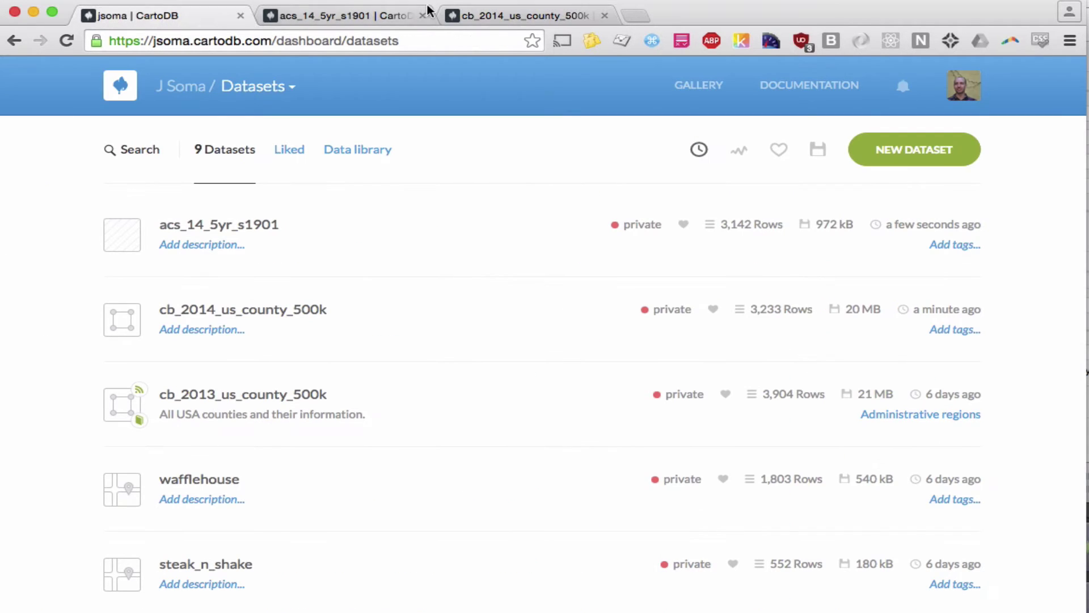
pyautogui.click(500, 19)
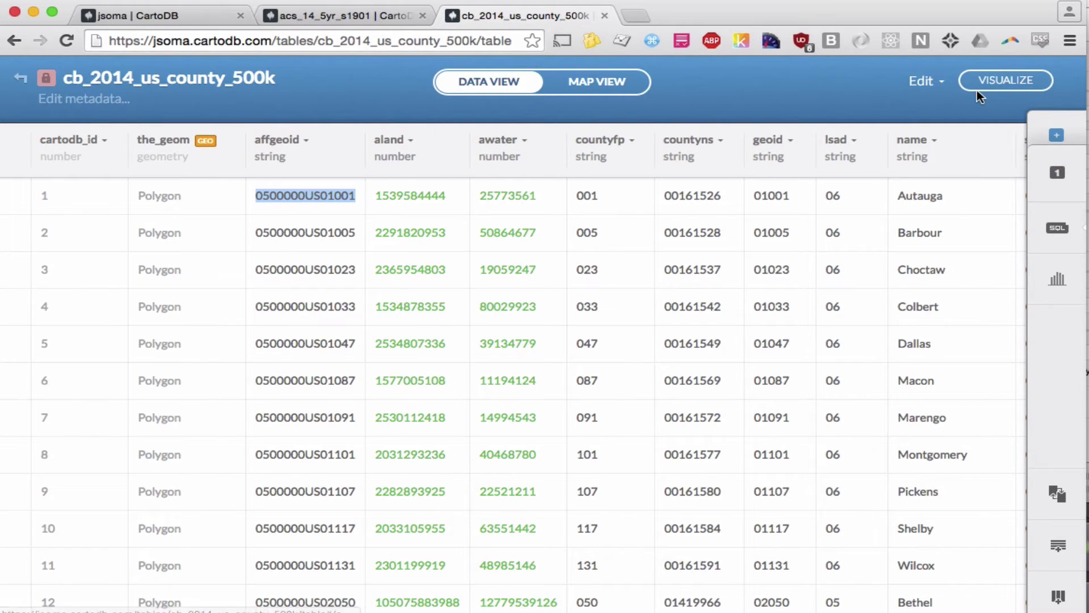
pyautogui.click(921, 83)
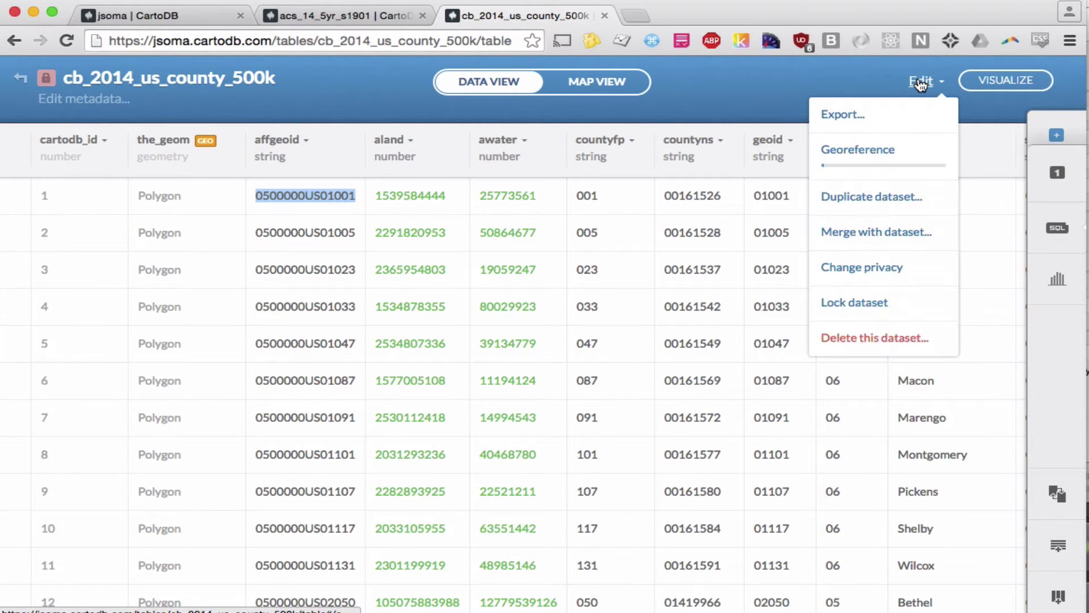
# Step: Choose Merge with dataset... from the Edit menu
pyautogui.click(901, 240)
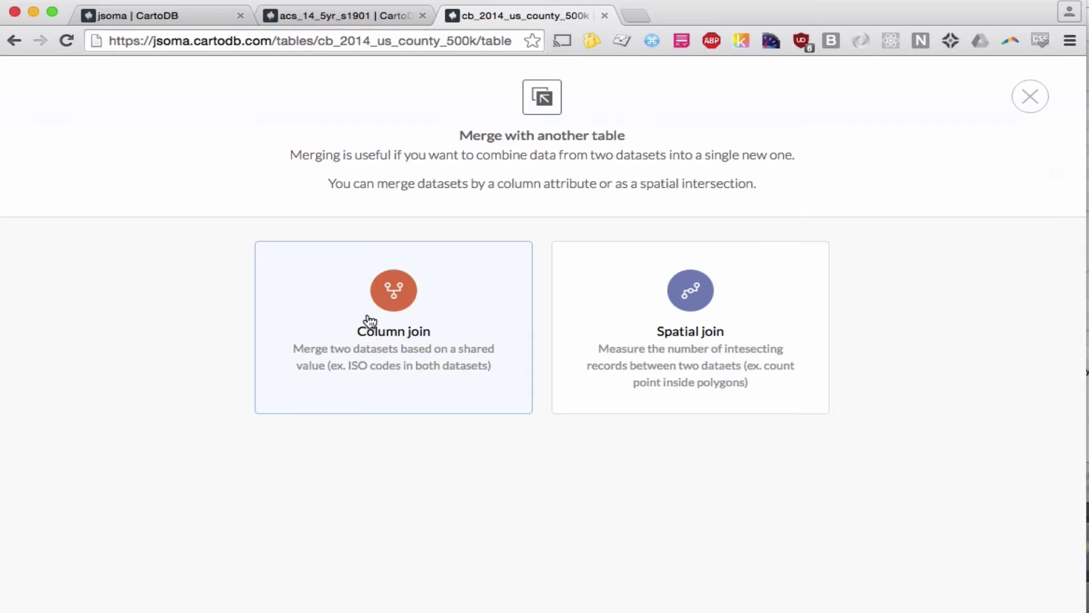
# Step: Set up a column join pairing the county table's affgeoid with acs_14_5yr_s1901's geo_id
pyautogui.click(338, 297)
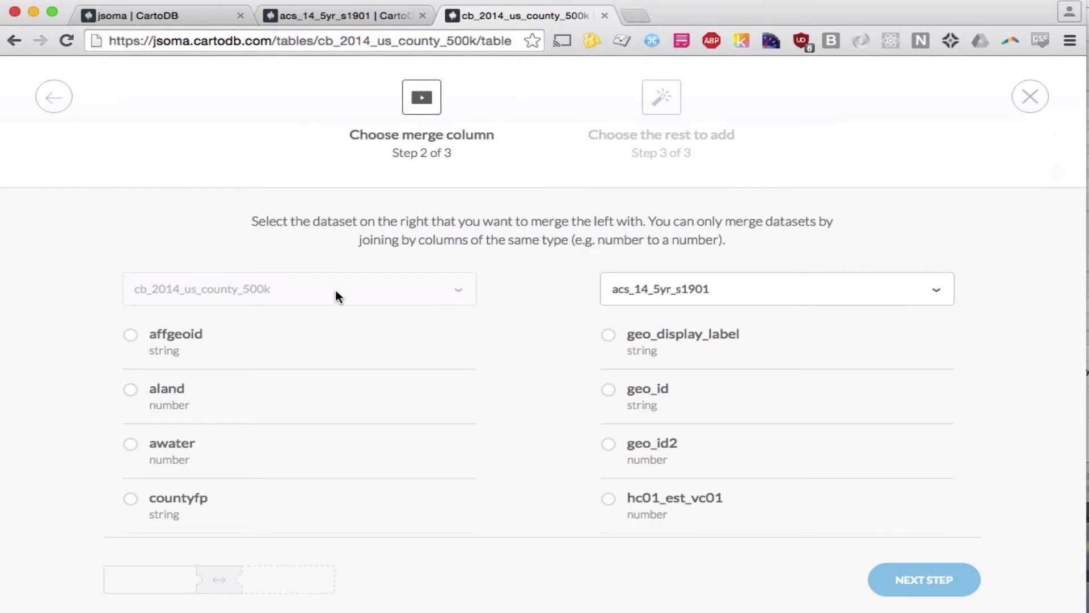
pyautogui.scroll(-1, 569, 325)
pyautogui.scroll(-3, 565, 315)
pyautogui.scroll(4, 326, 275)
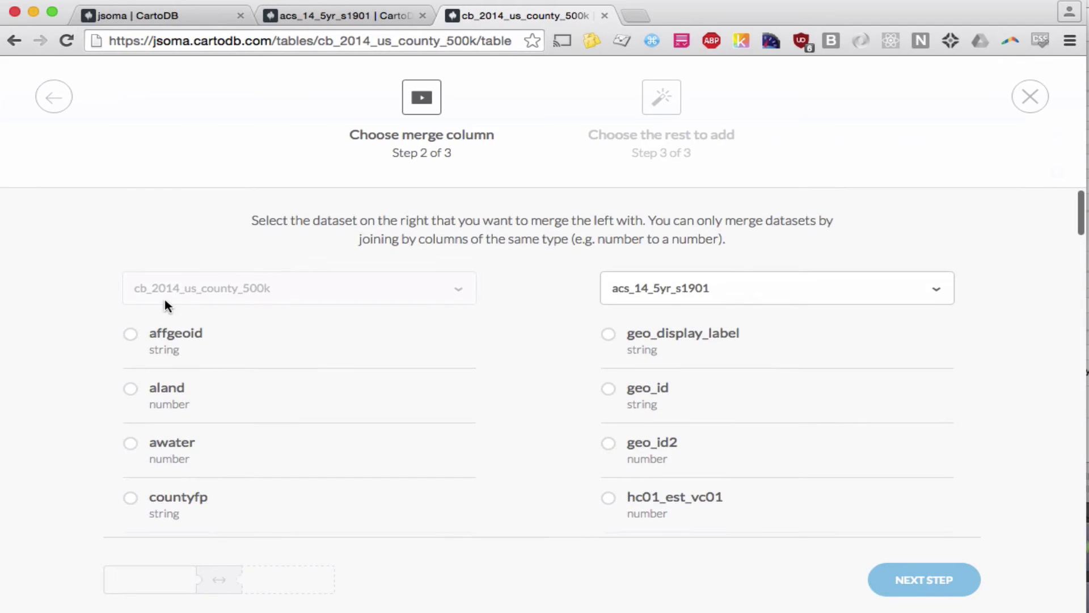
pyautogui.click(131, 337)
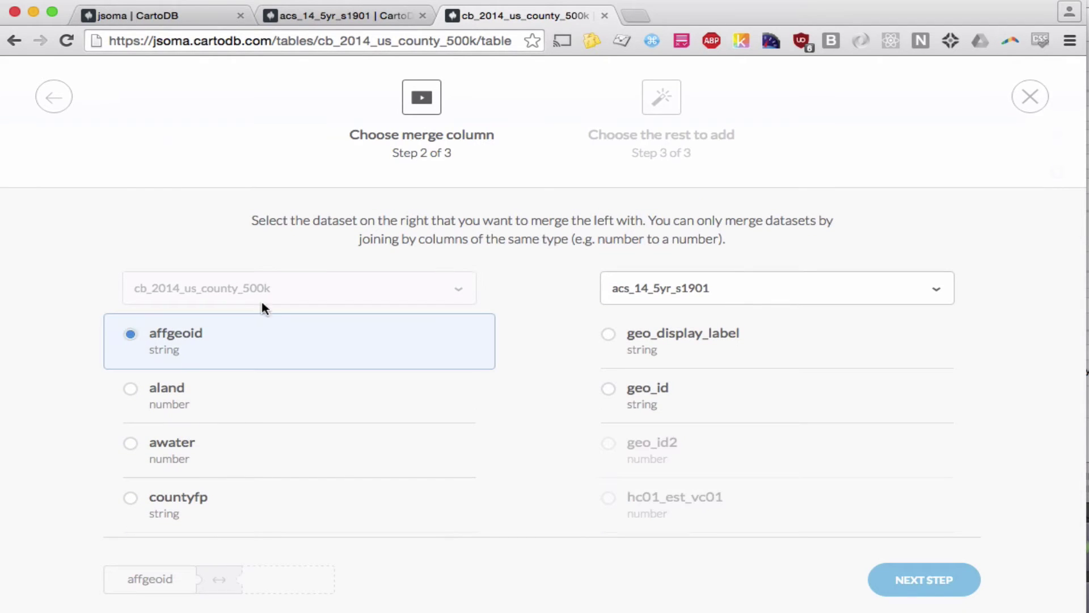
pyautogui.click(788, 292)
pyautogui.click(649, 324)
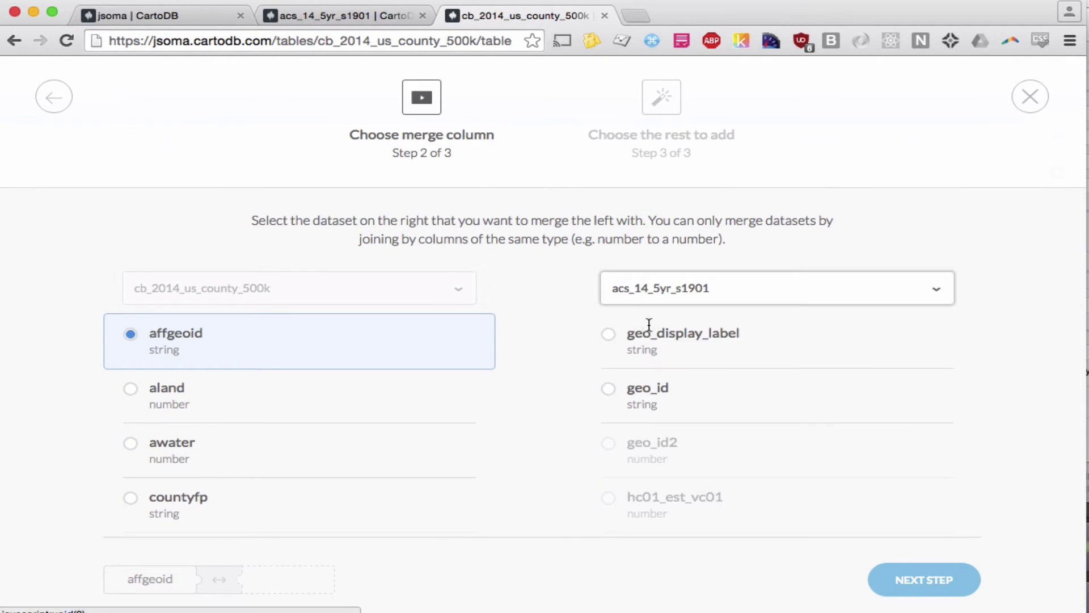
pyautogui.click(610, 392)
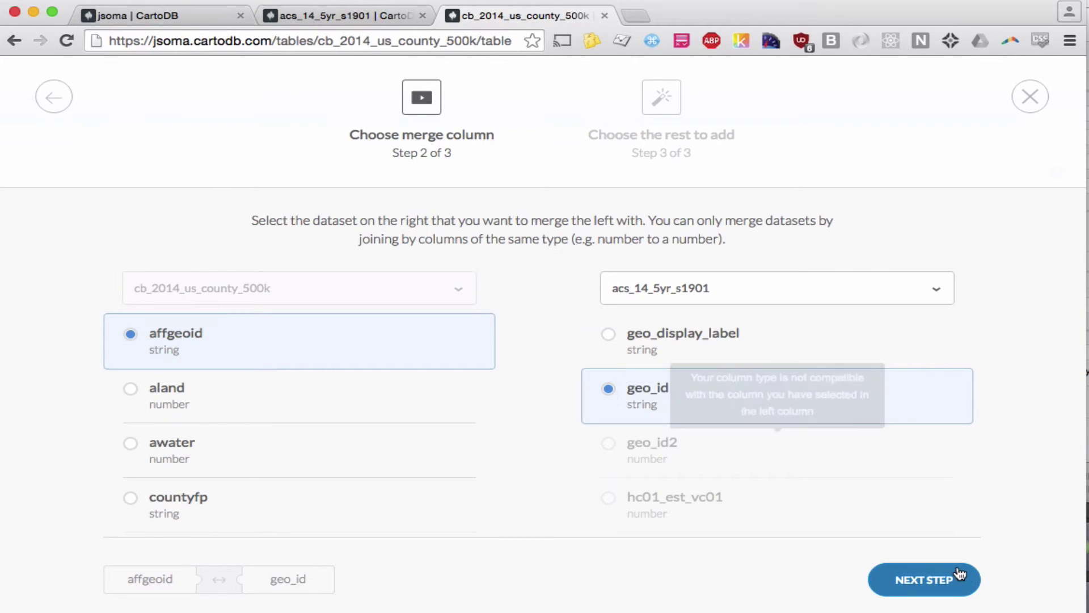
# Step: Keep the default column selection and merge into the new cb_2014_us_county_500k_merge table
pyautogui.click(905, 578)
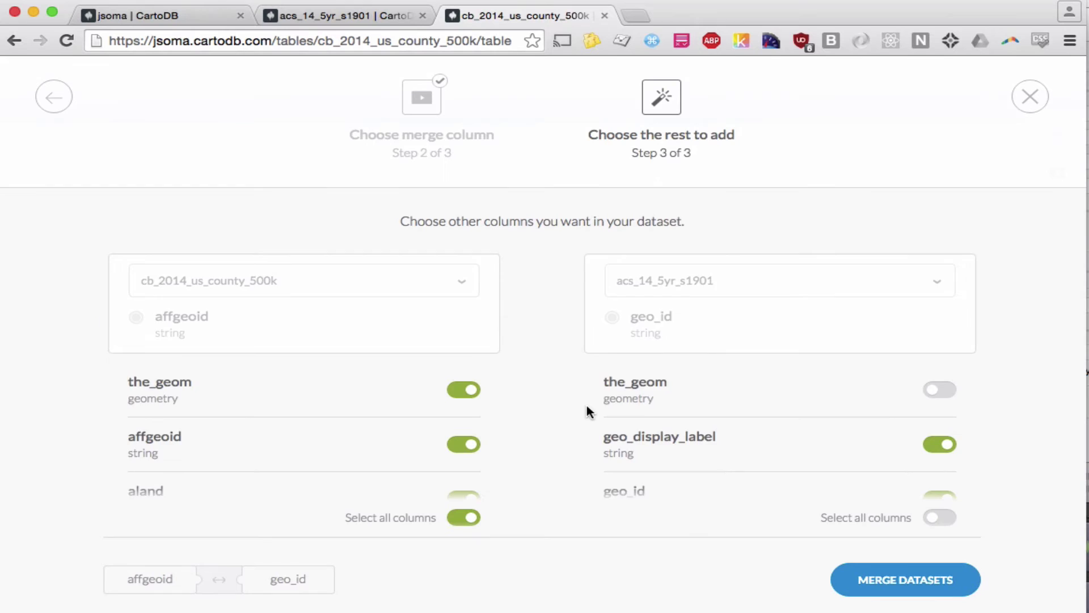
pyautogui.scroll(-10, 587, 405)
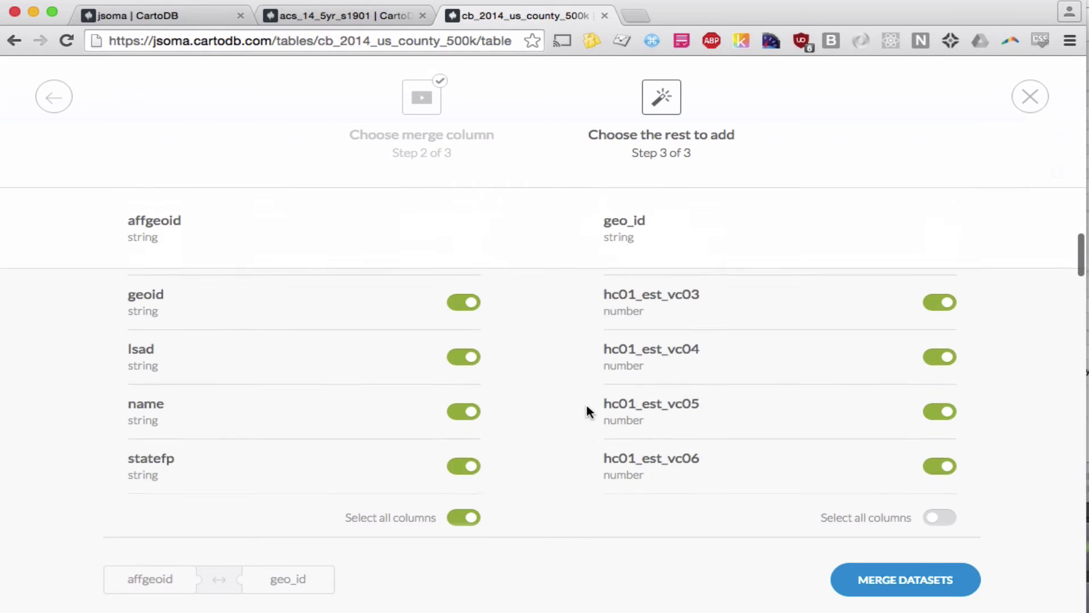
pyautogui.click(902, 582)
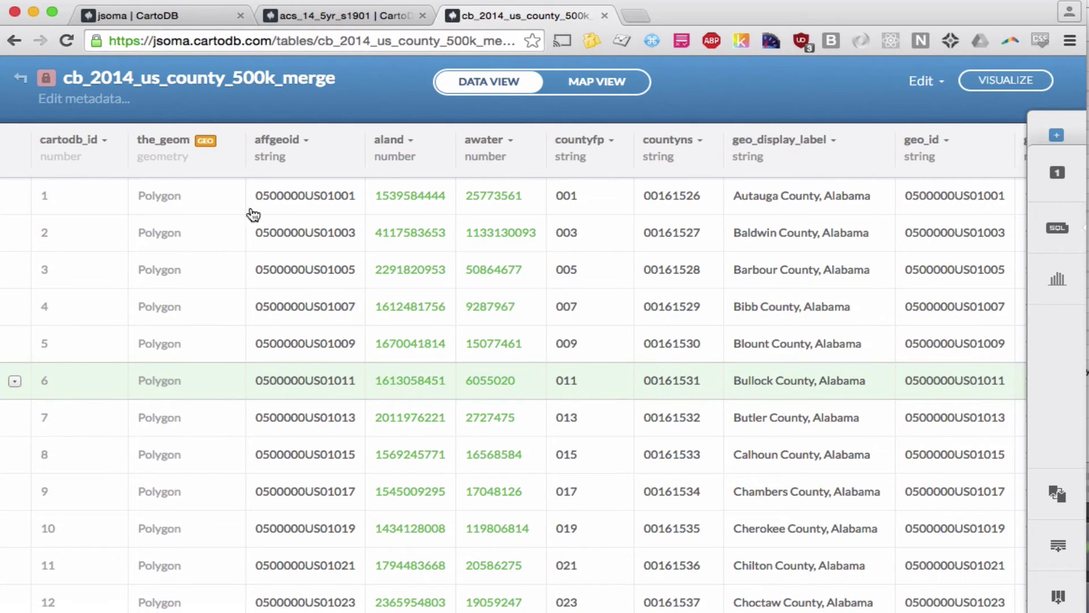
# Step: Scroll across the merged table's columns to check the joined geo_id and income fields
pyautogui.hscroll(15, 278, 214)
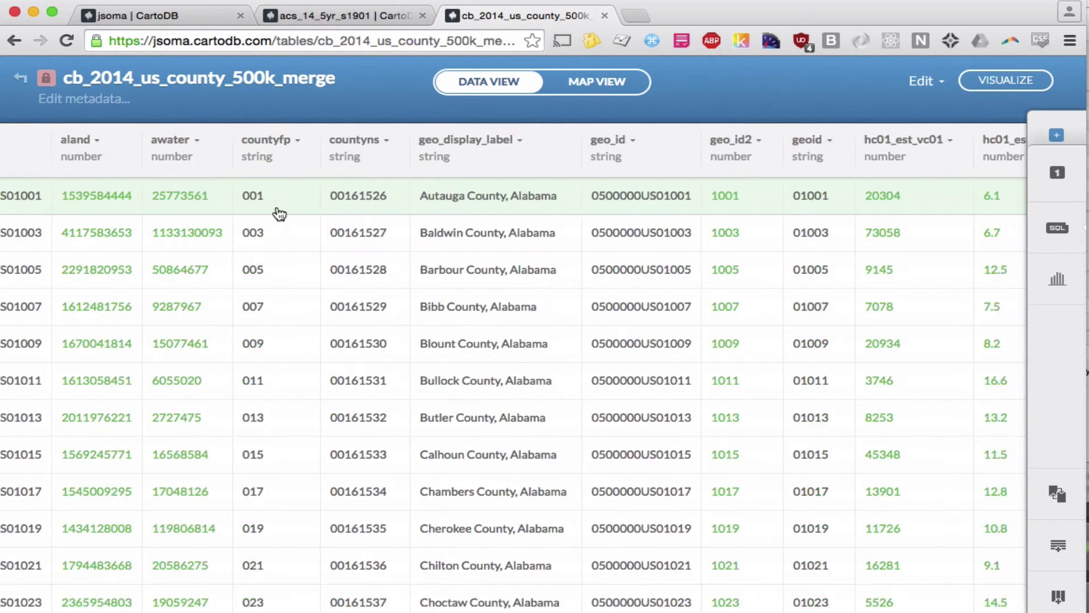
pyautogui.hscroll(-15, 279, 213)
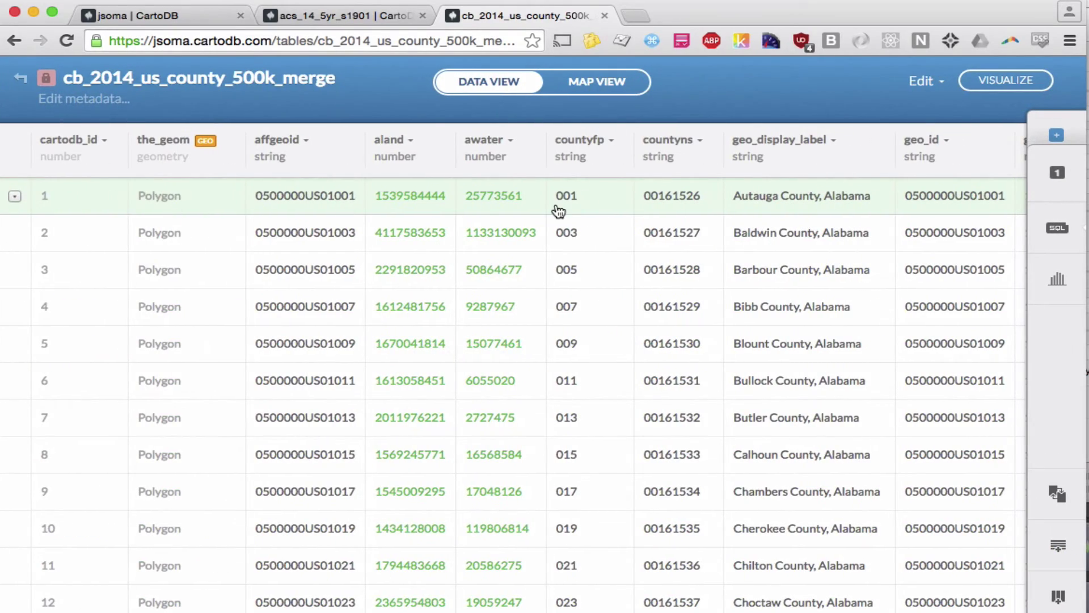
pyautogui.hscroll(3, 559, 211)
pyautogui.hscroll(-3, 559, 211)
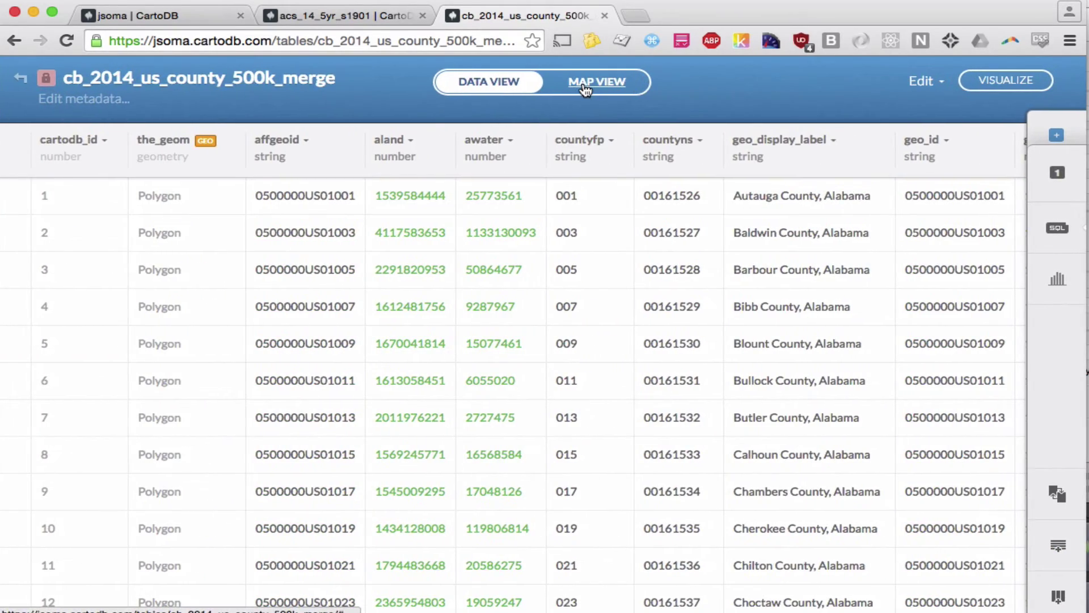
# Step: Show the merged table in map view, zoomed in two levels and panned onto the continental US counties
pyautogui.click(585, 88)
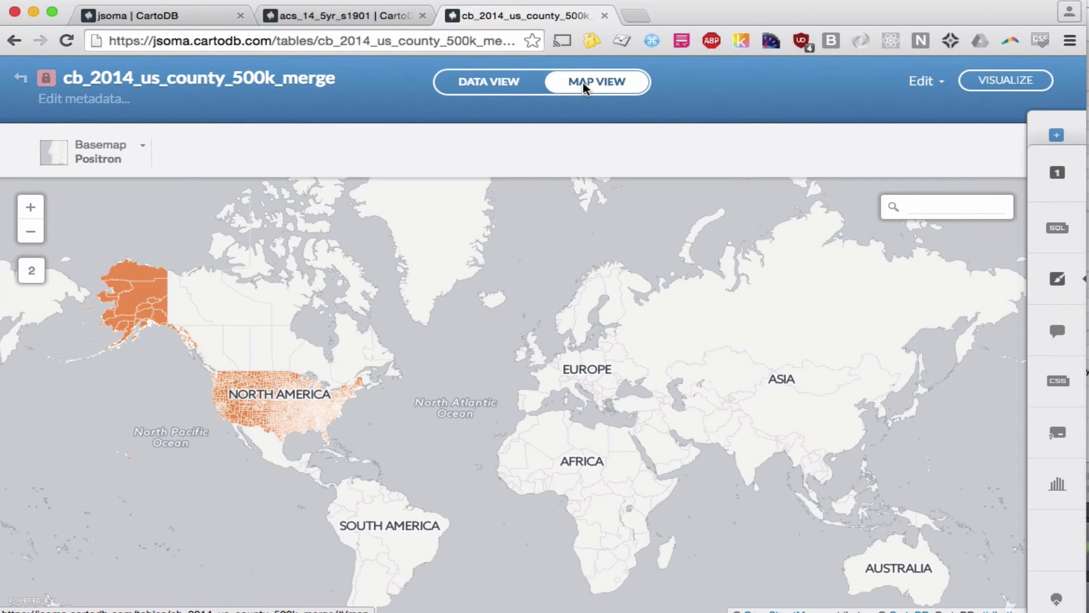
pyautogui.moveTo(236, 340); pyautogui.dragTo(427, 236)
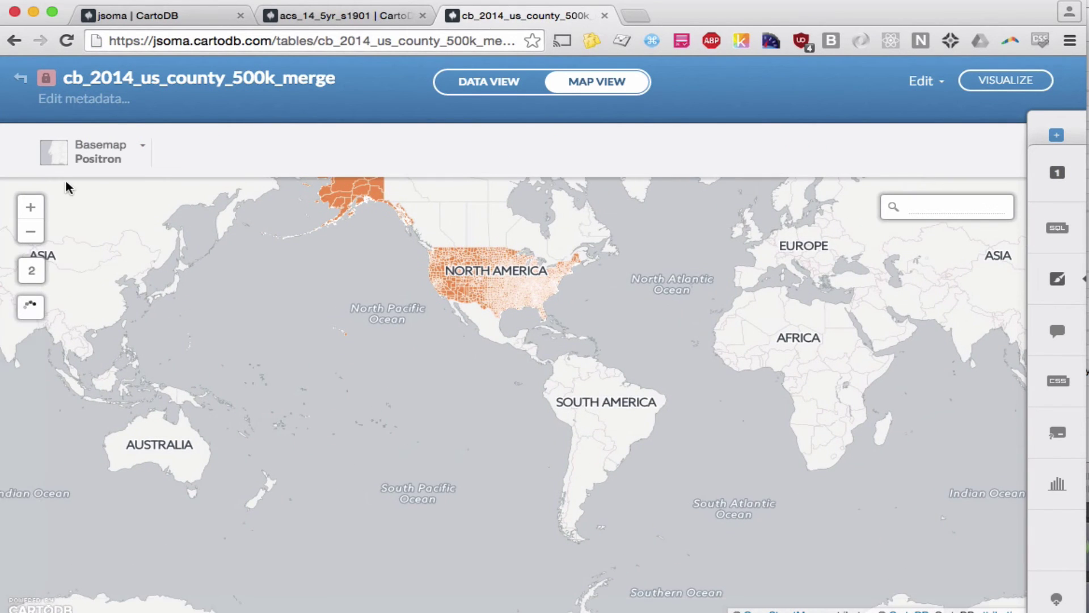
pyautogui.click(31, 207)
pyautogui.click(30, 207)
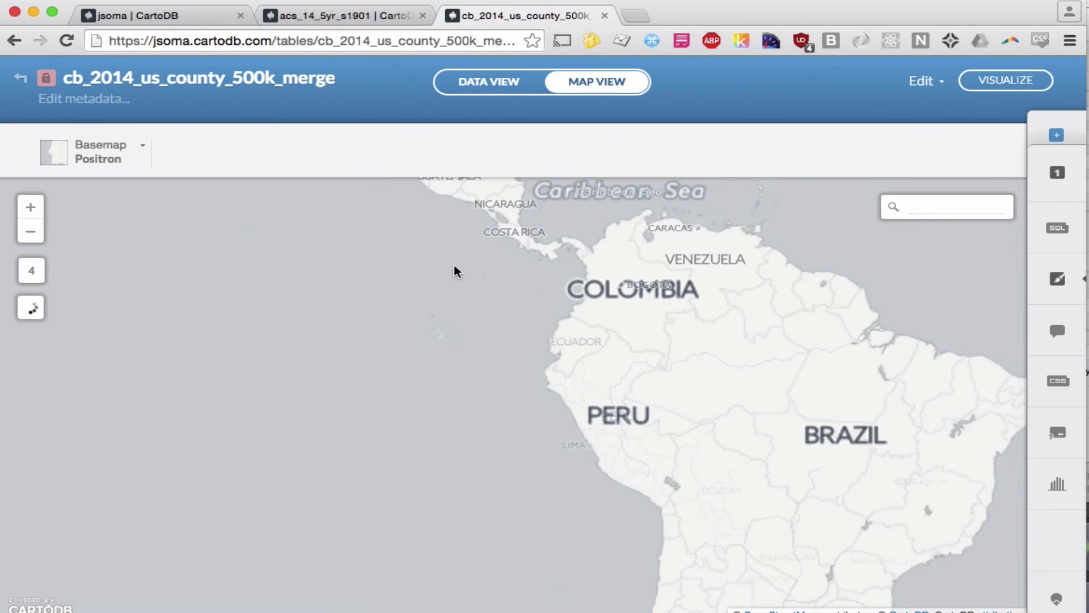
pyautogui.moveTo(454, 270); pyautogui.dragTo(502, 487)
pyautogui.moveTo(437, 218); pyautogui.dragTo(437, 302)
pyautogui.moveTo(571, 294); pyautogui.dragTo(614, 441)
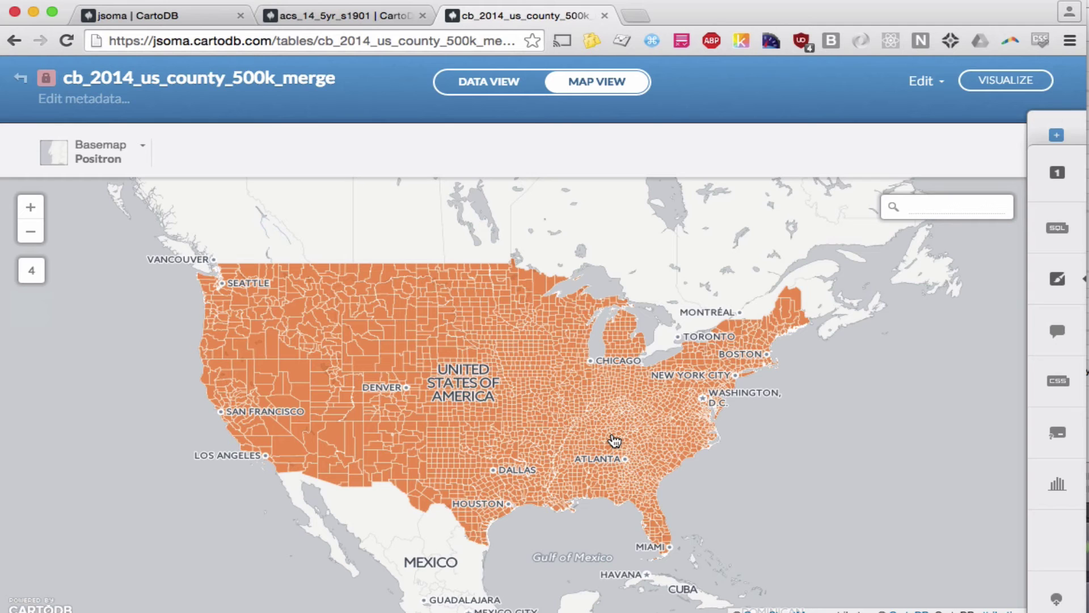
pyautogui.moveTo(690, 431); pyautogui.dragTo(592, 400)
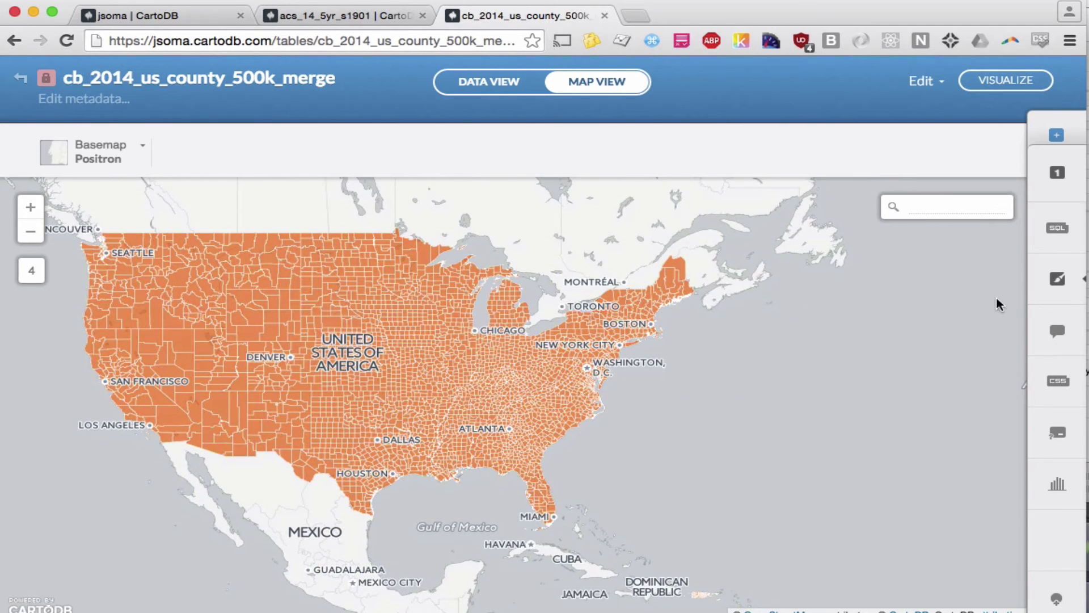
# Step: Switch the county layer's styling to the Choropleth wizard
pyautogui.click(1063, 282)
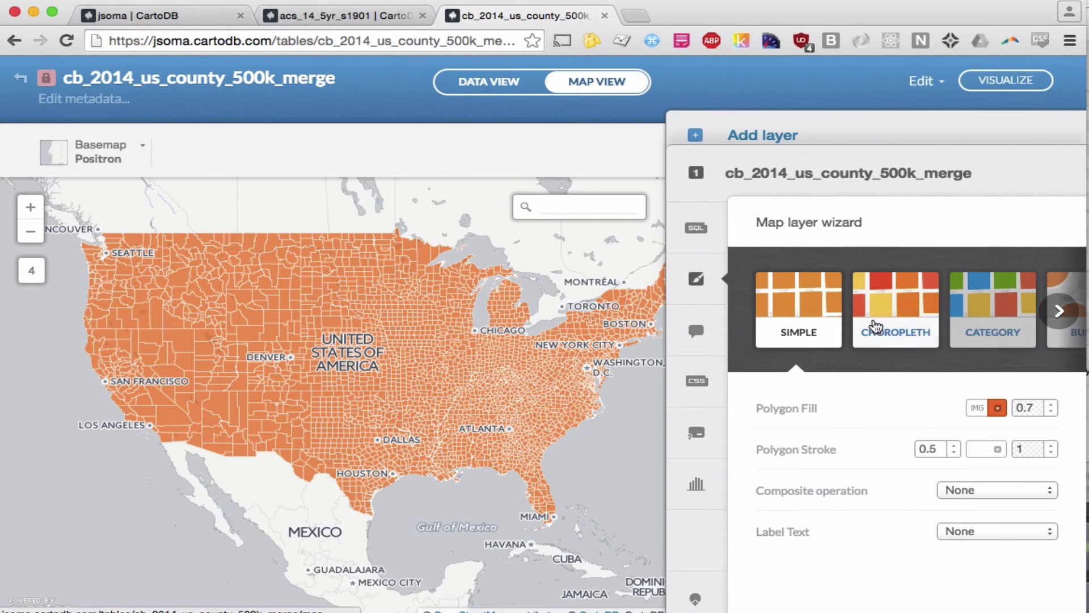
pyautogui.click(889, 314)
pyautogui.scroll(-2, 871, 413)
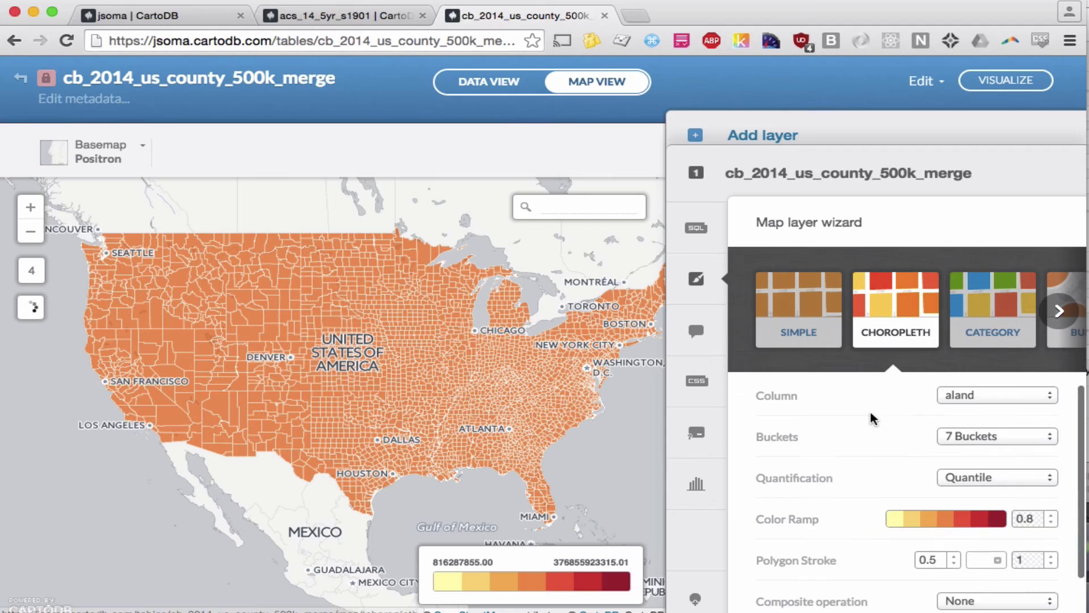
pyautogui.scroll(2, 962, 397)
# Step: Shade counties by hc01_est_vc01 in 7 yellow-to-red quantile buckets (2743–3242391)
pyautogui.click(969, 409)
pyautogui.scroll(-1, 993, 358)
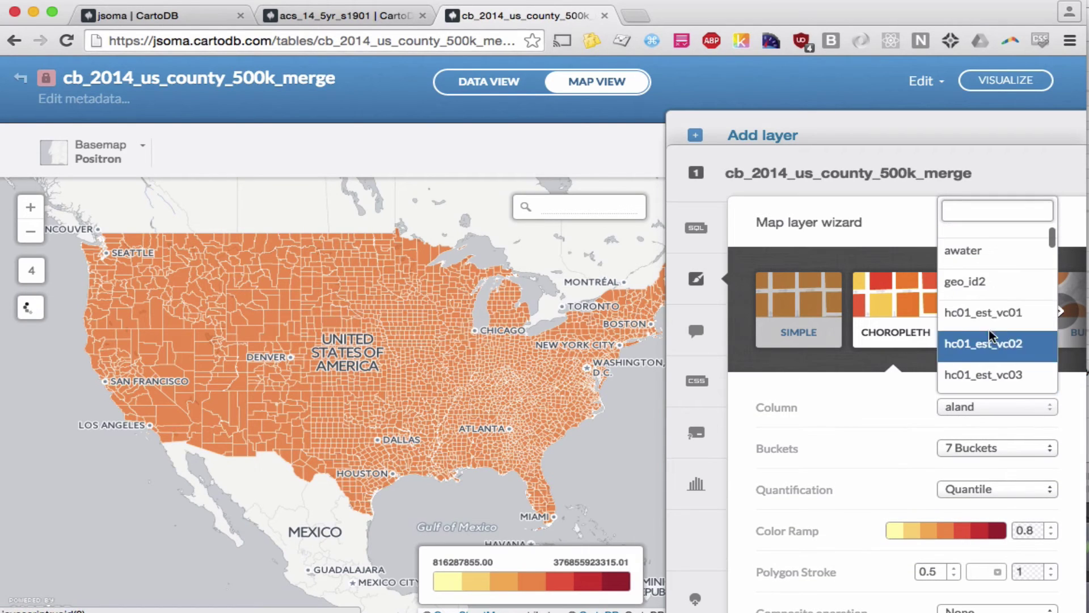
pyautogui.scroll(-3, 993, 364)
pyautogui.scroll(4, 993, 360)
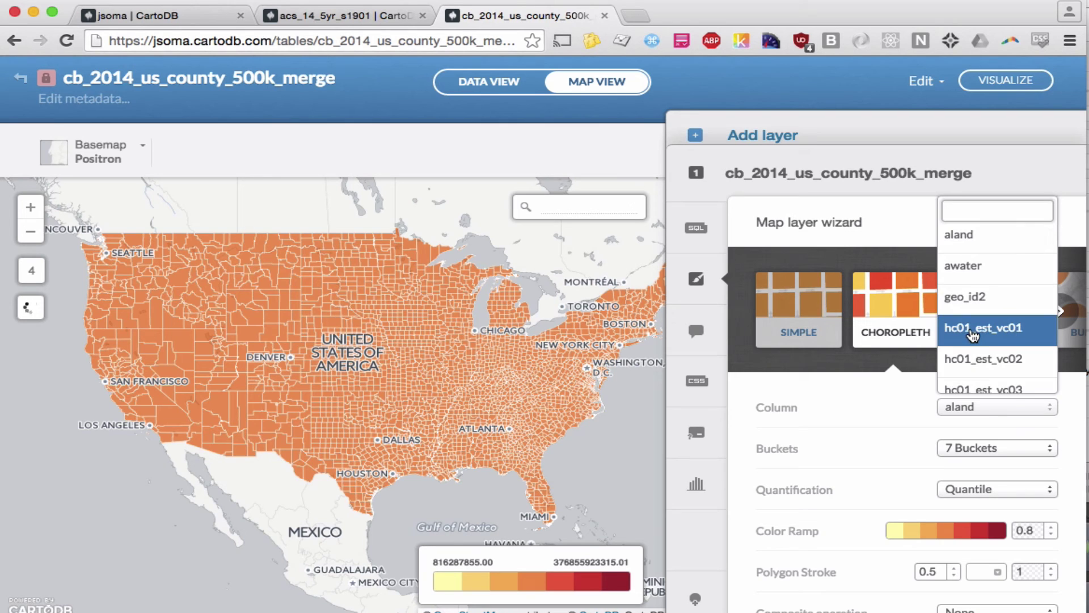
pyautogui.click(970, 329)
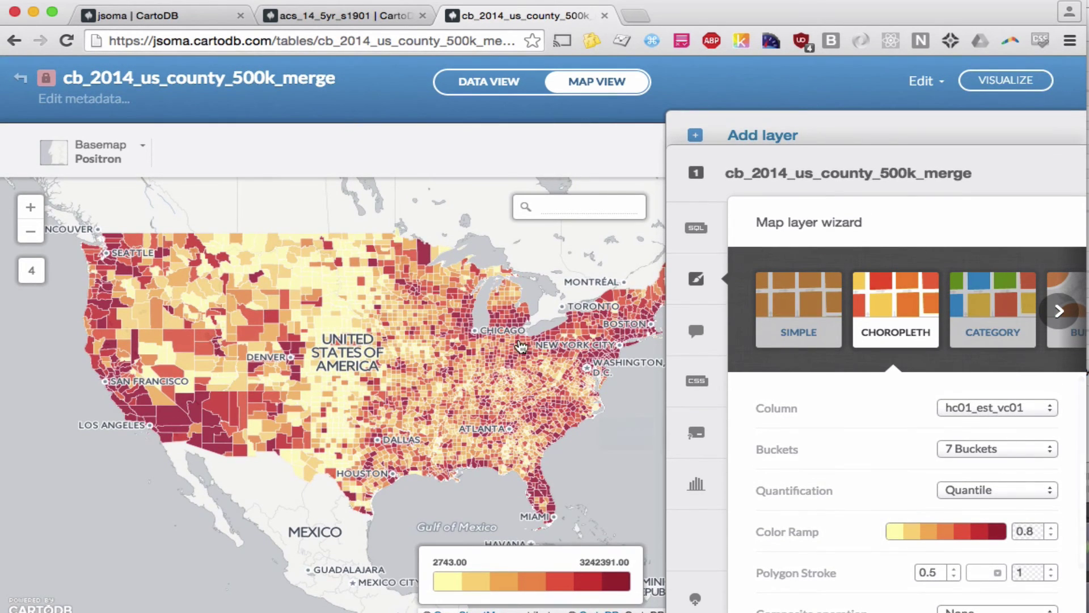
pyautogui.click(1024, 420)
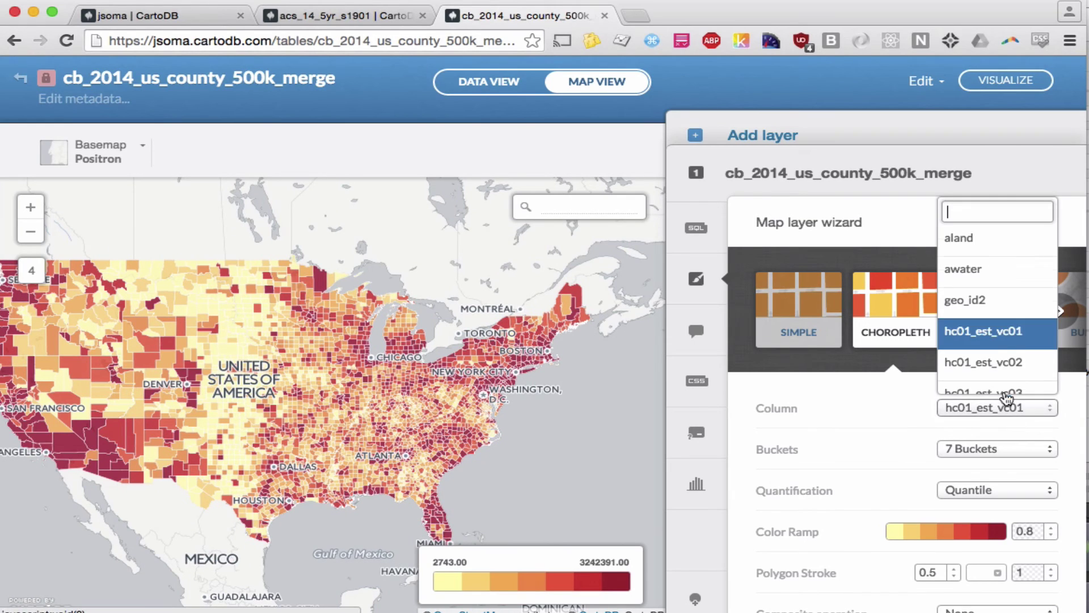
pyautogui.scroll(-1, 973, 347)
pyautogui.click(808, 465)
pyautogui.moveTo(405, 440); pyautogui.dragTo(495, 420)
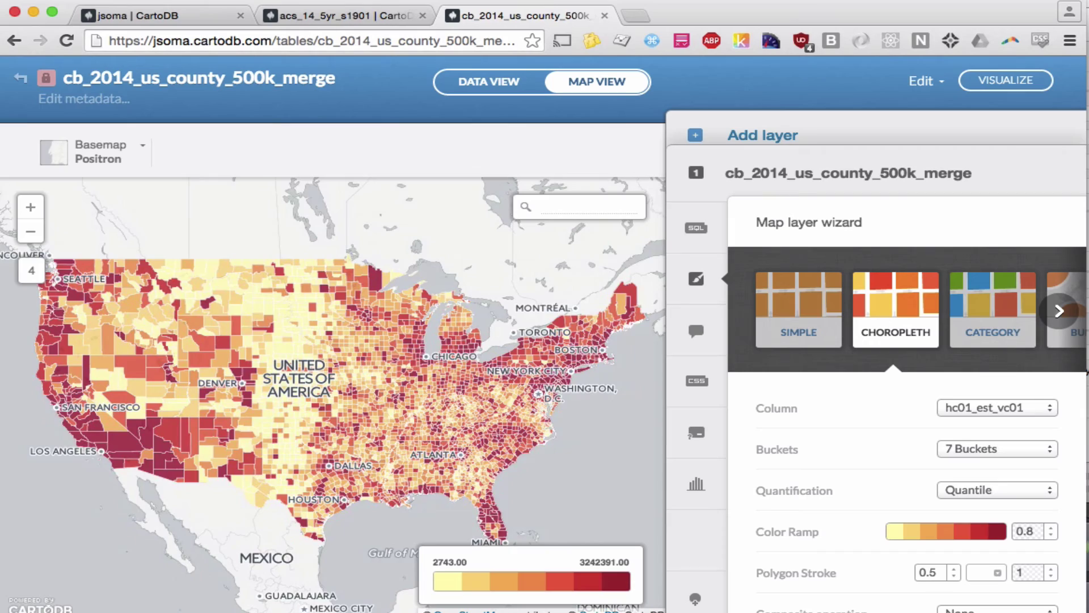
pyautogui.click(31, 207)
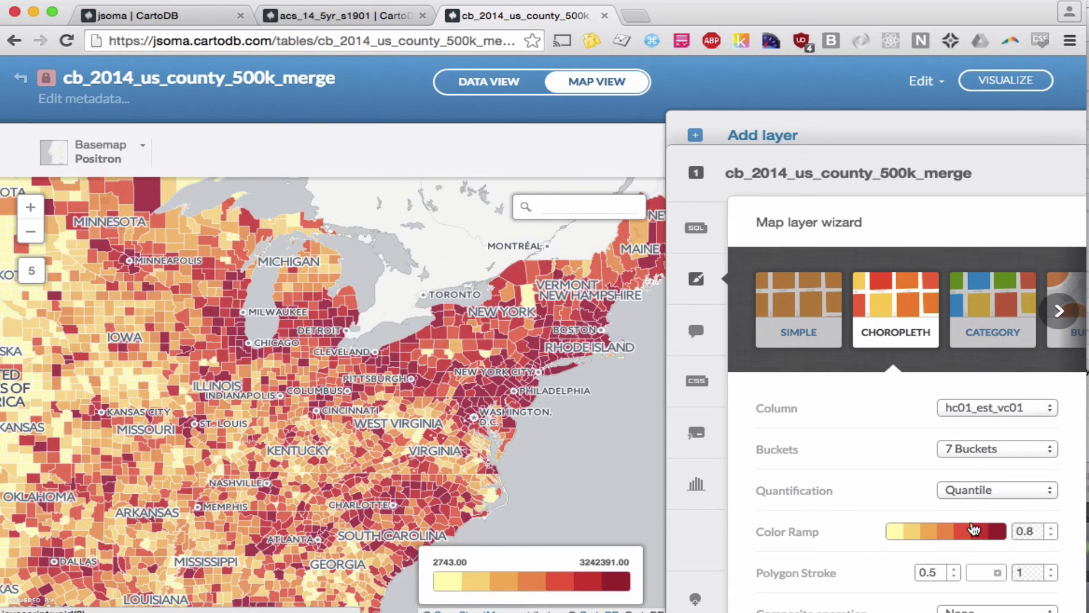
# Step: Apply the light yellow-to-dark blue colour ramp to the hc01_est_vc01 choropleth across the whole US
pyautogui.click(936, 534)
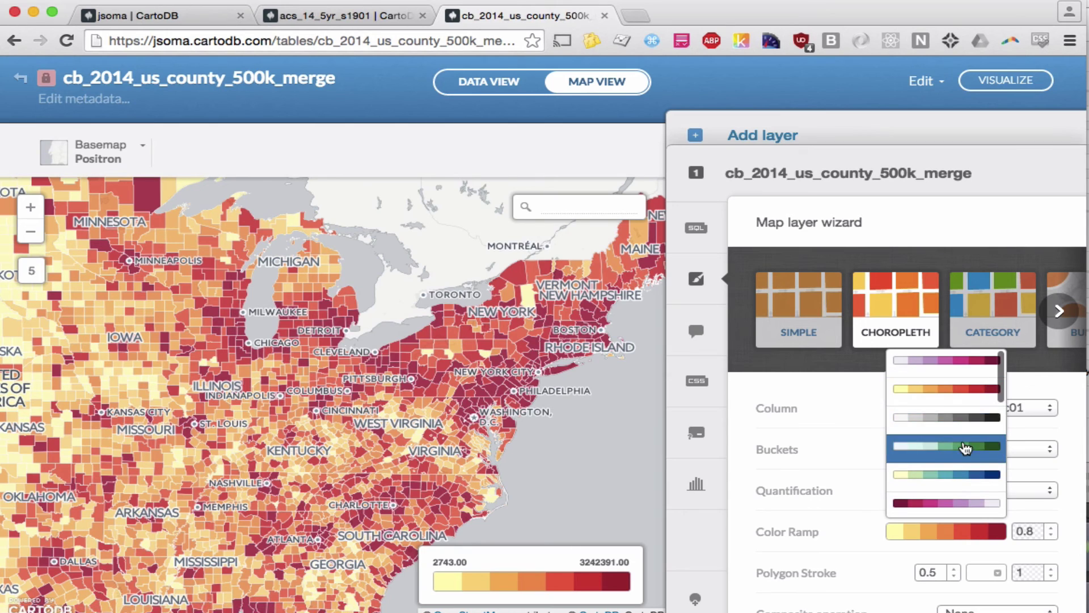
pyautogui.click(956, 476)
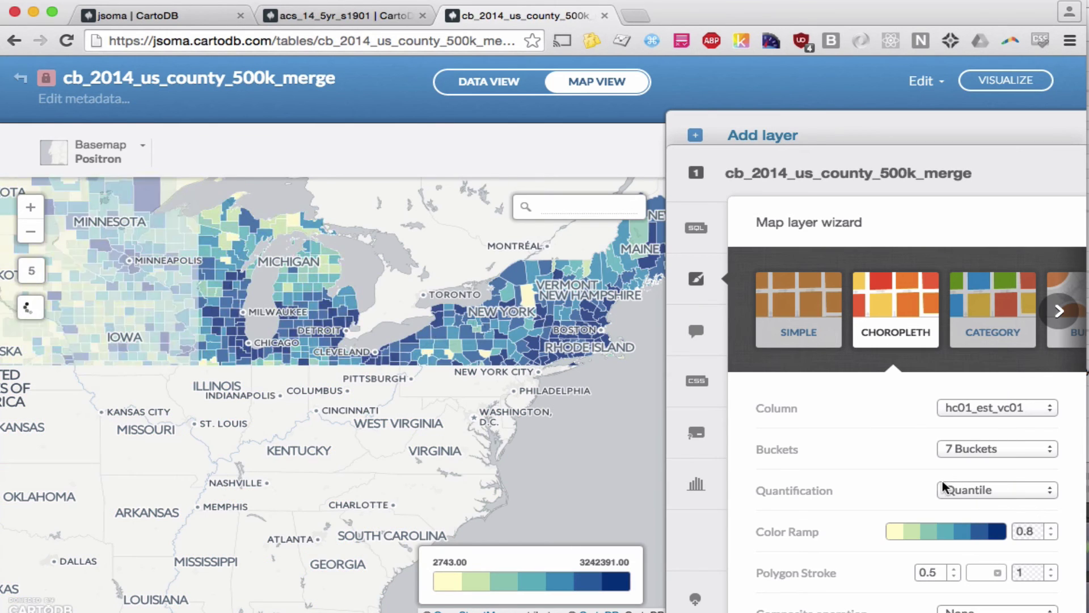
pyautogui.moveTo(147, 495); pyautogui.dragTo(202, 464)
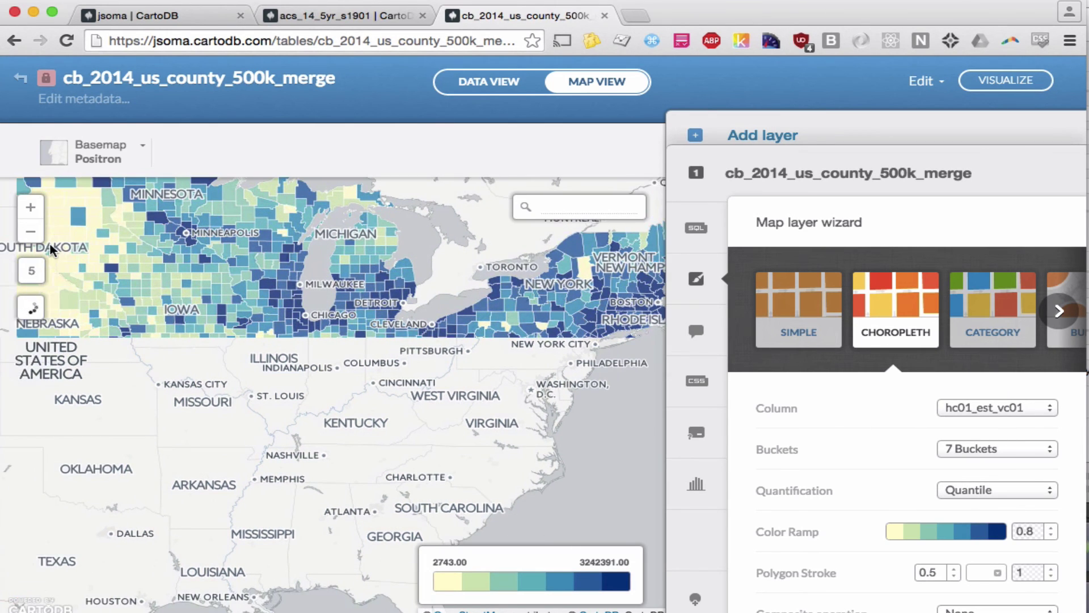
pyautogui.click(30, 237)
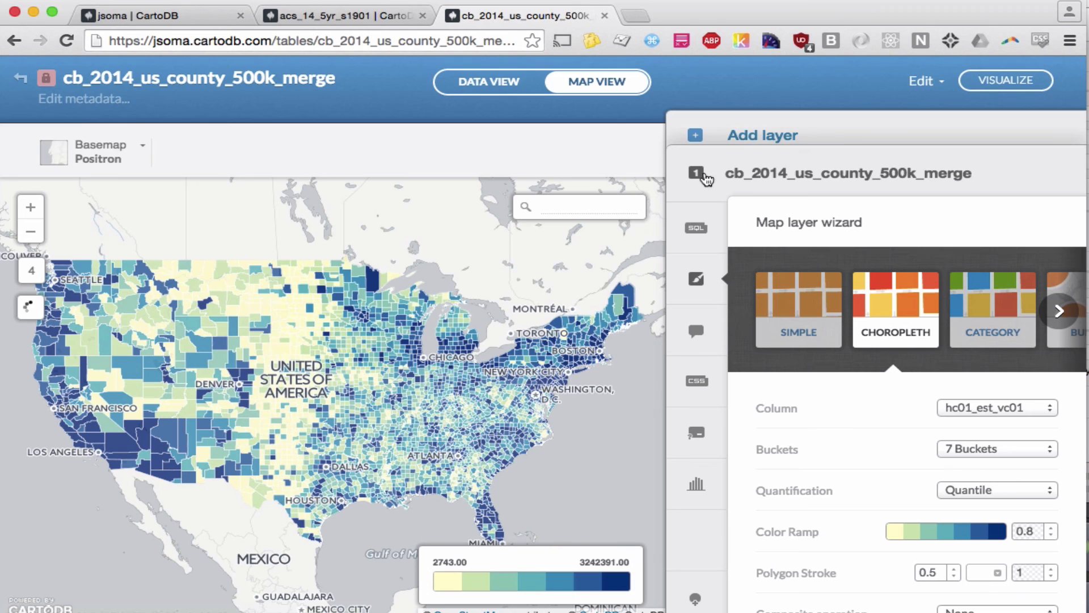
# Step: Show the infowindow field list for the merged county layer (hc02_est_vc18, affgeoid, countyfp)
pyautogui.click(694, 335)
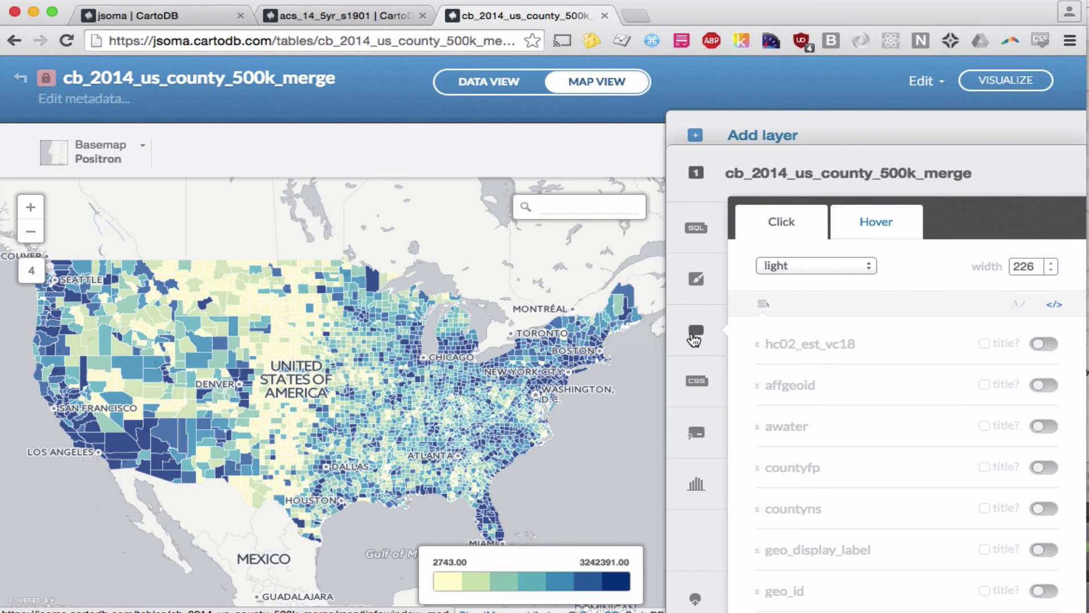
pyautogui.scroll(-3, 897, 437)
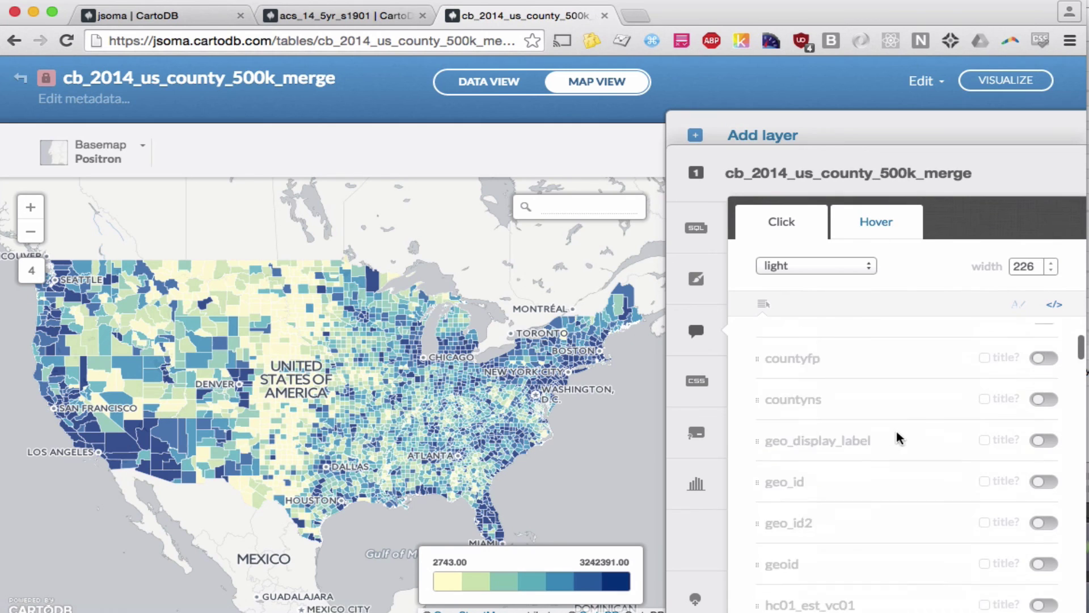
pyautogui.scroll(3, 896, 427)
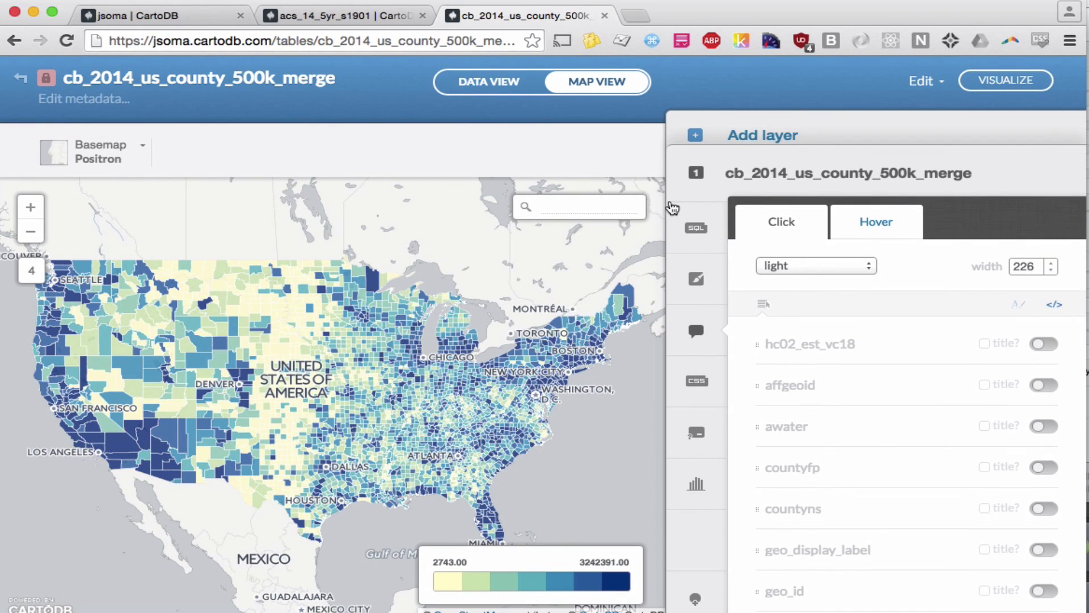